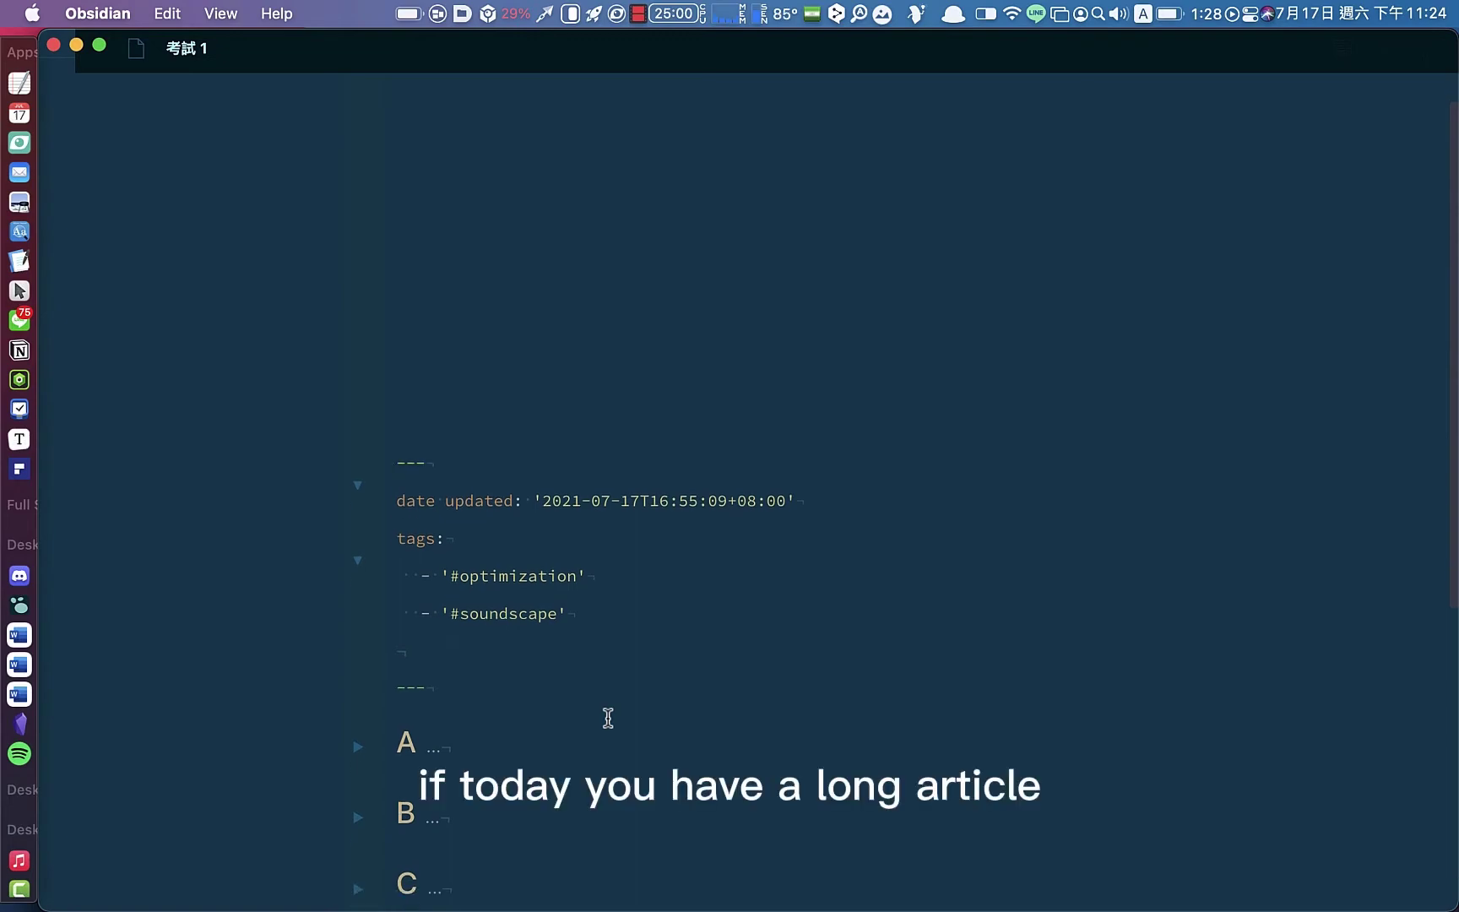
Step: Unfold all headings in 考試 1, scroll through sections A and B, then return to the top
scroll(608, 718, down, 1)
key(super+shift+Down)
scroll(608, 717, down, 5)
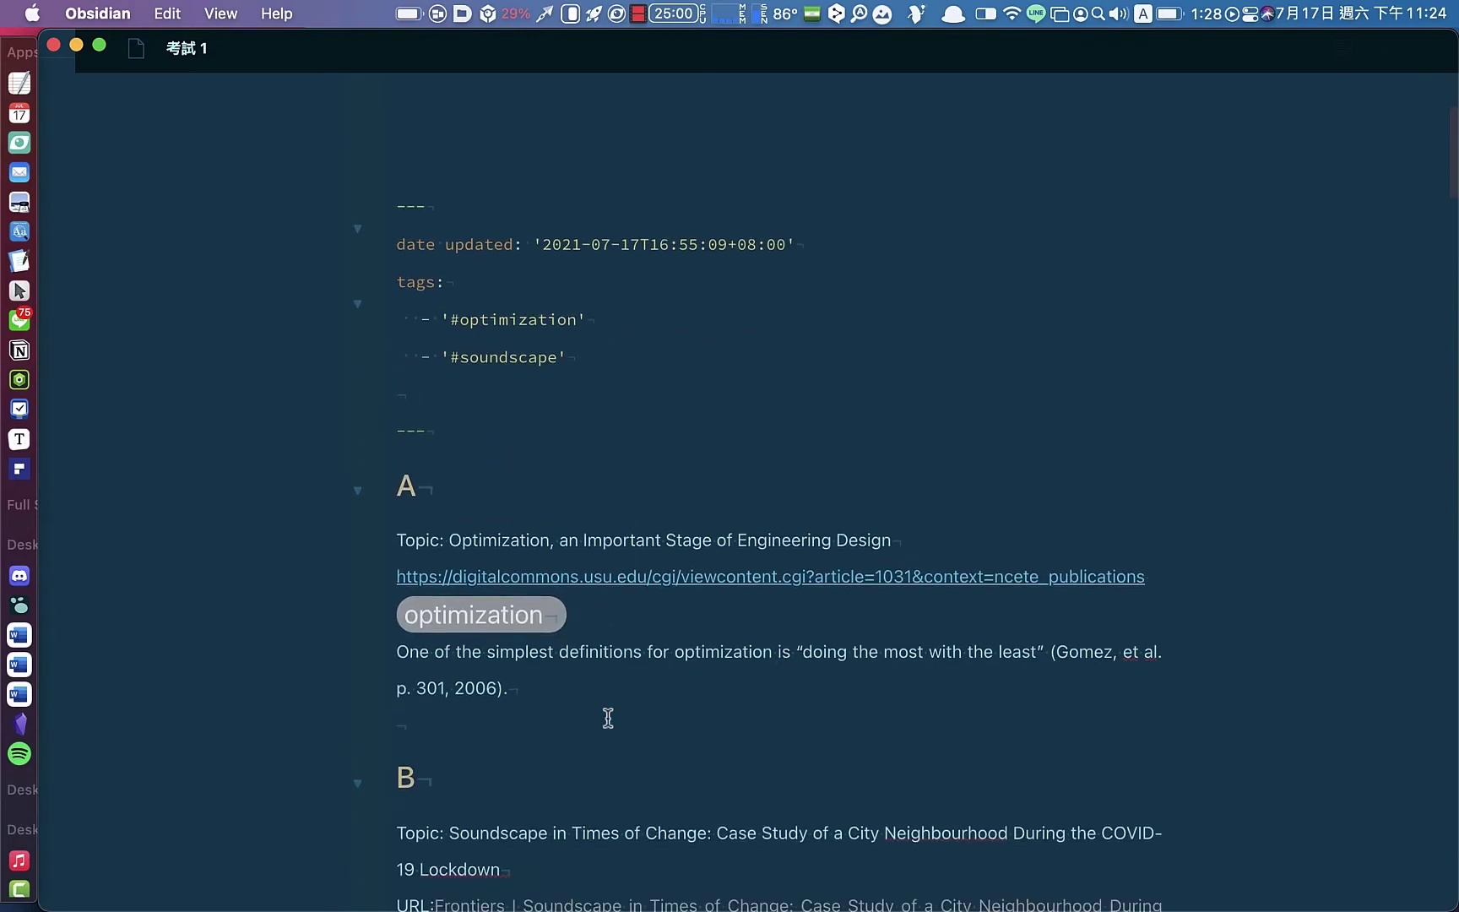
scroll(608, 718, down, 5)
scroll(609, 718, down, 1)
scroll(608, 718, down, 2)
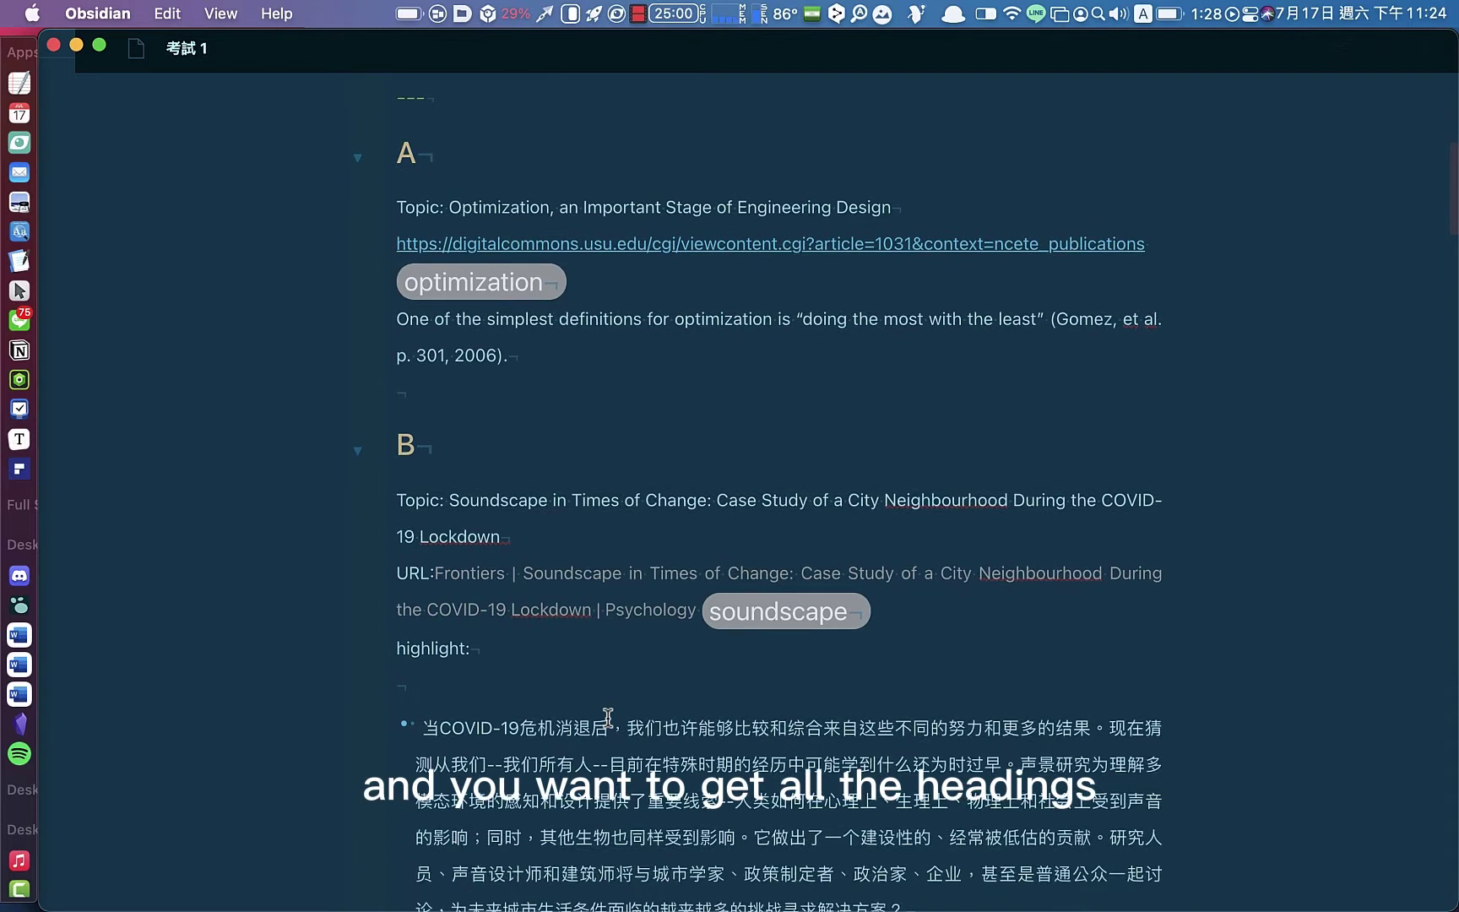
scroll(608, 718, down, 1)
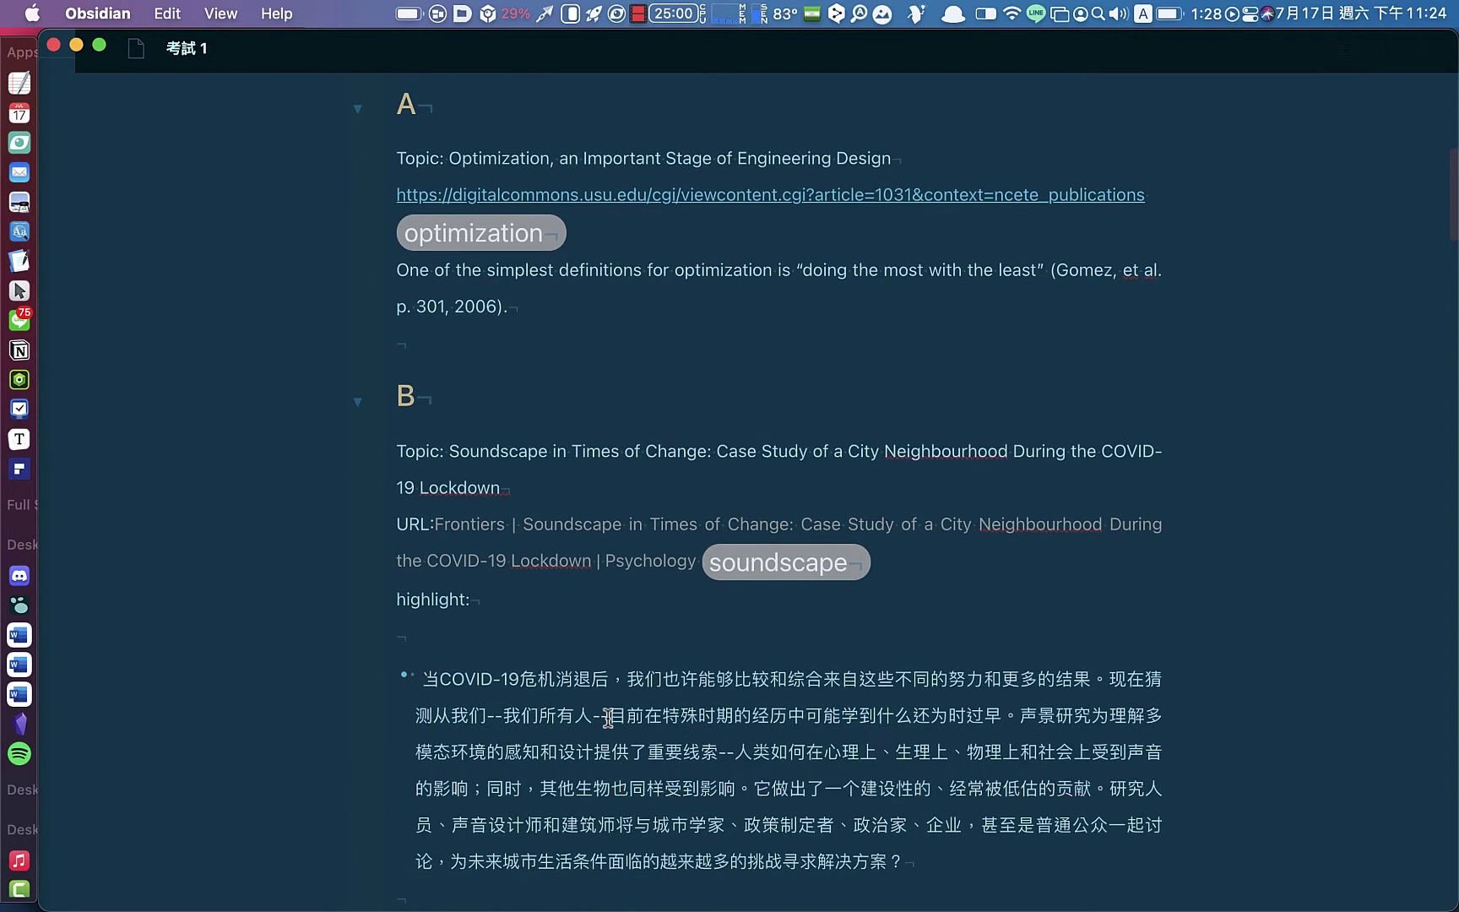
scroll(608, 719, down, 1)
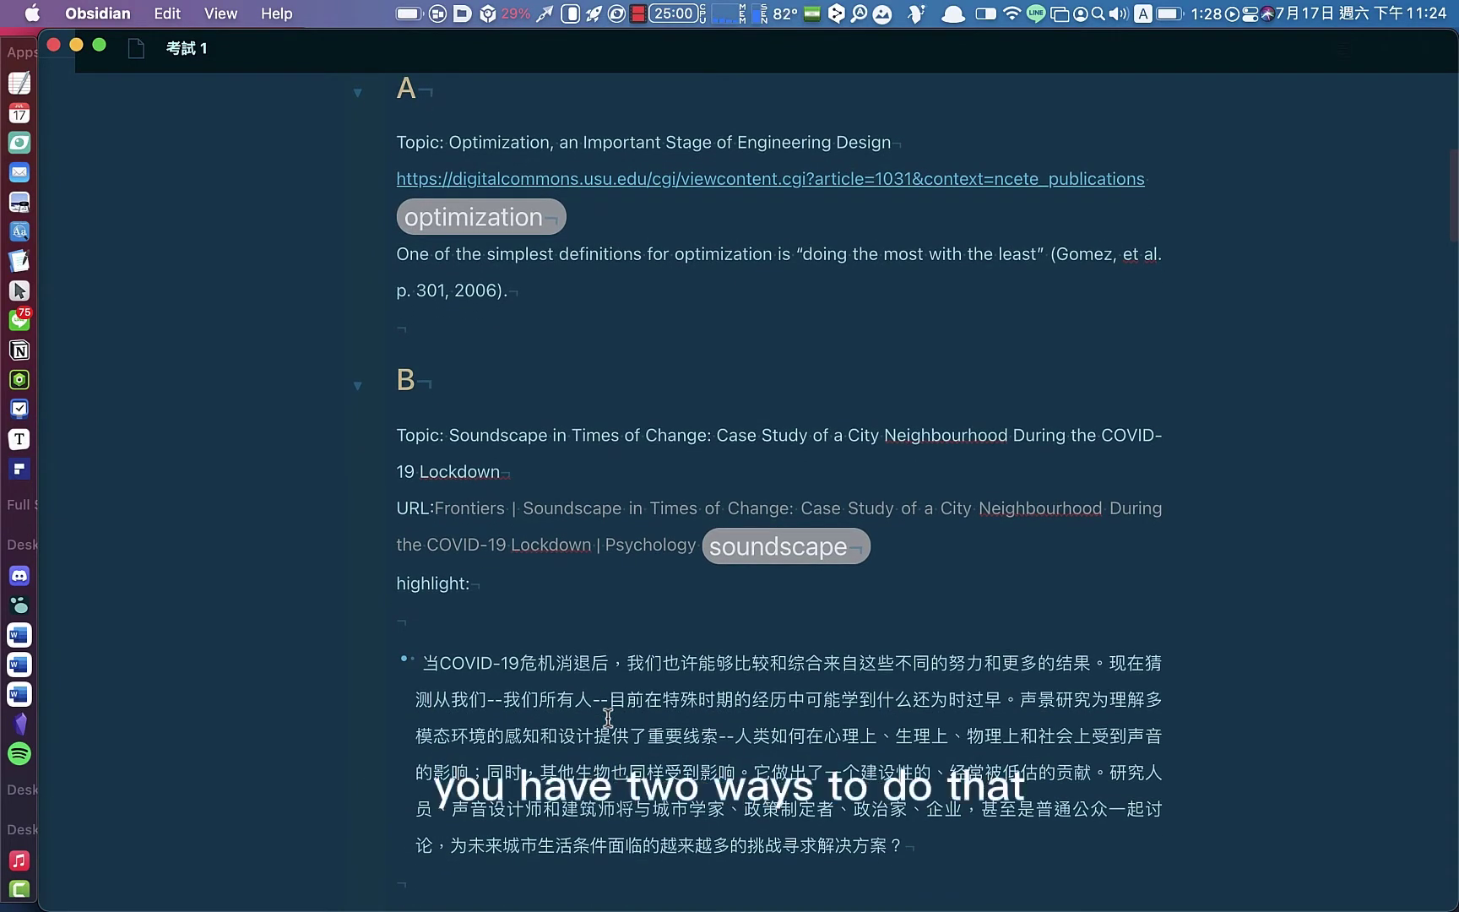
scroll(608, 718, up, 3)
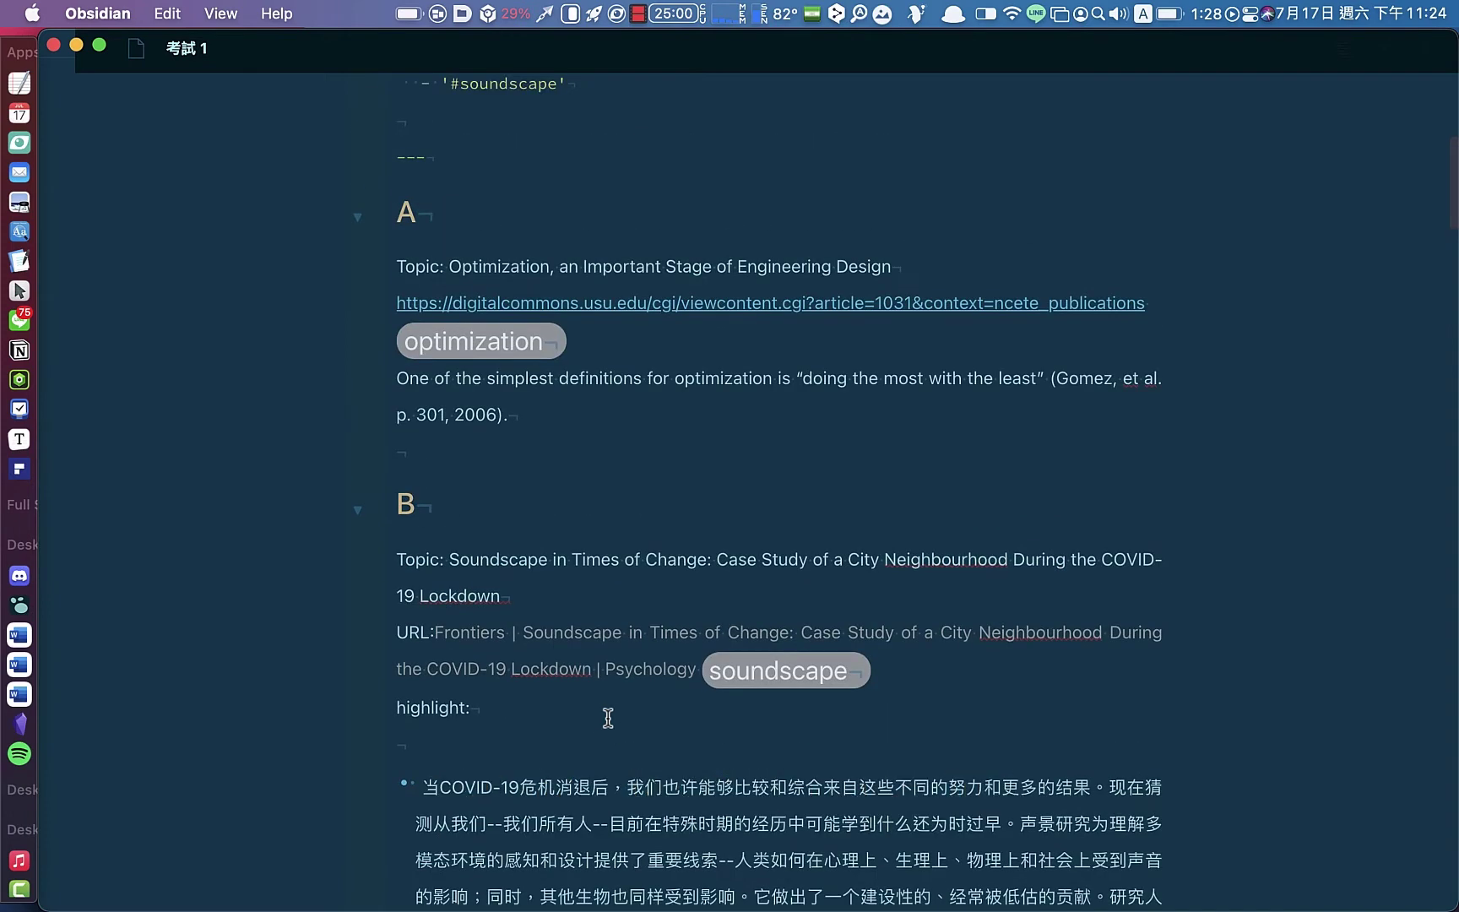
scroll(608, 718, up, 8)
scroll(608, 718, up, 1)
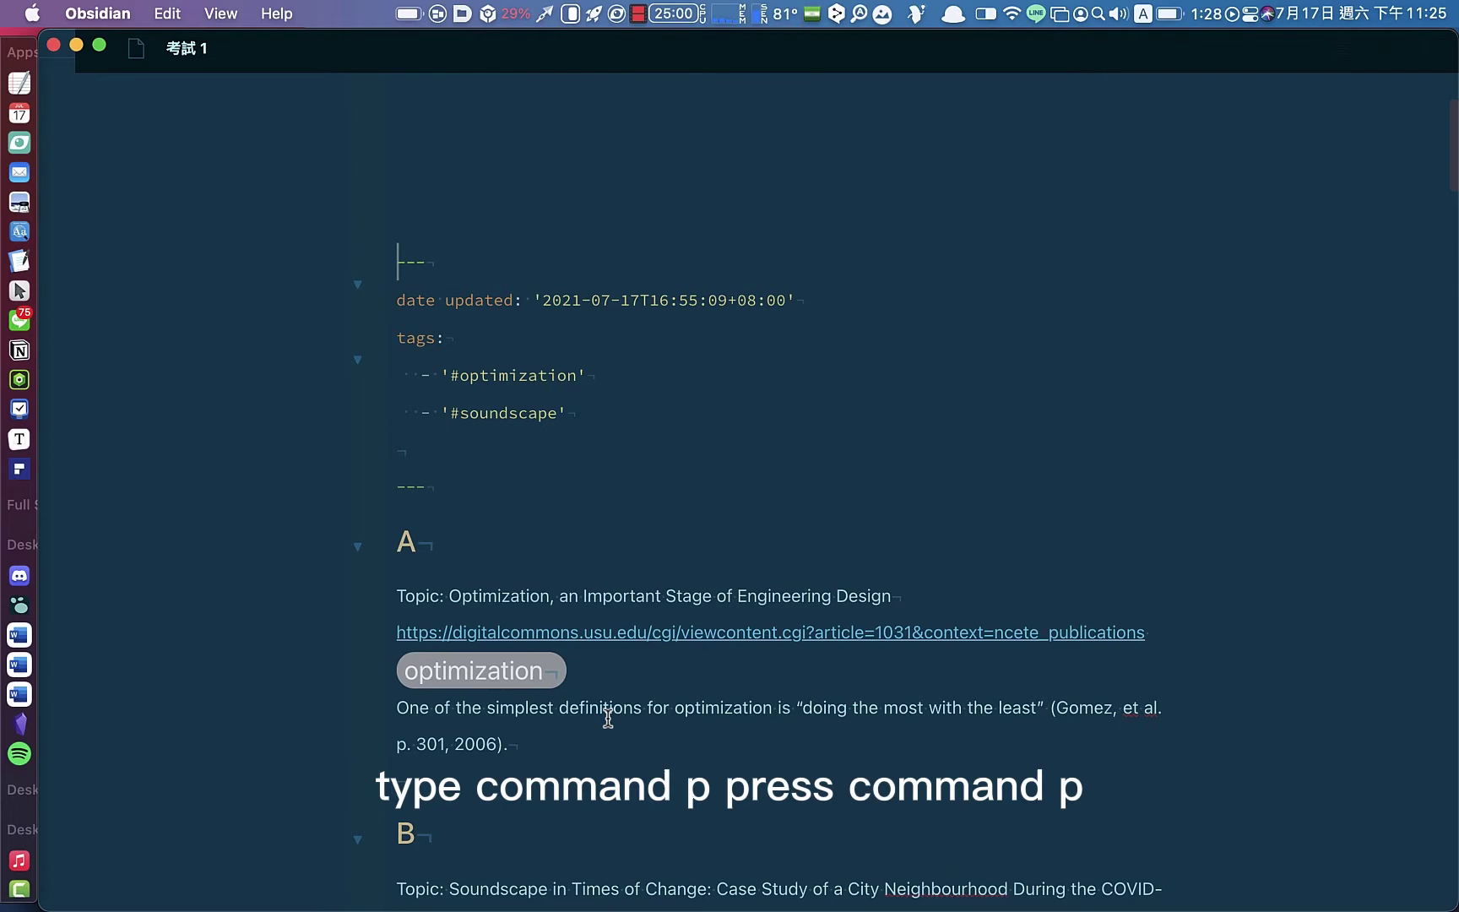
Step: Search the command palette for 'heading' to fold all headings in 考試 1
key(cmd+p)
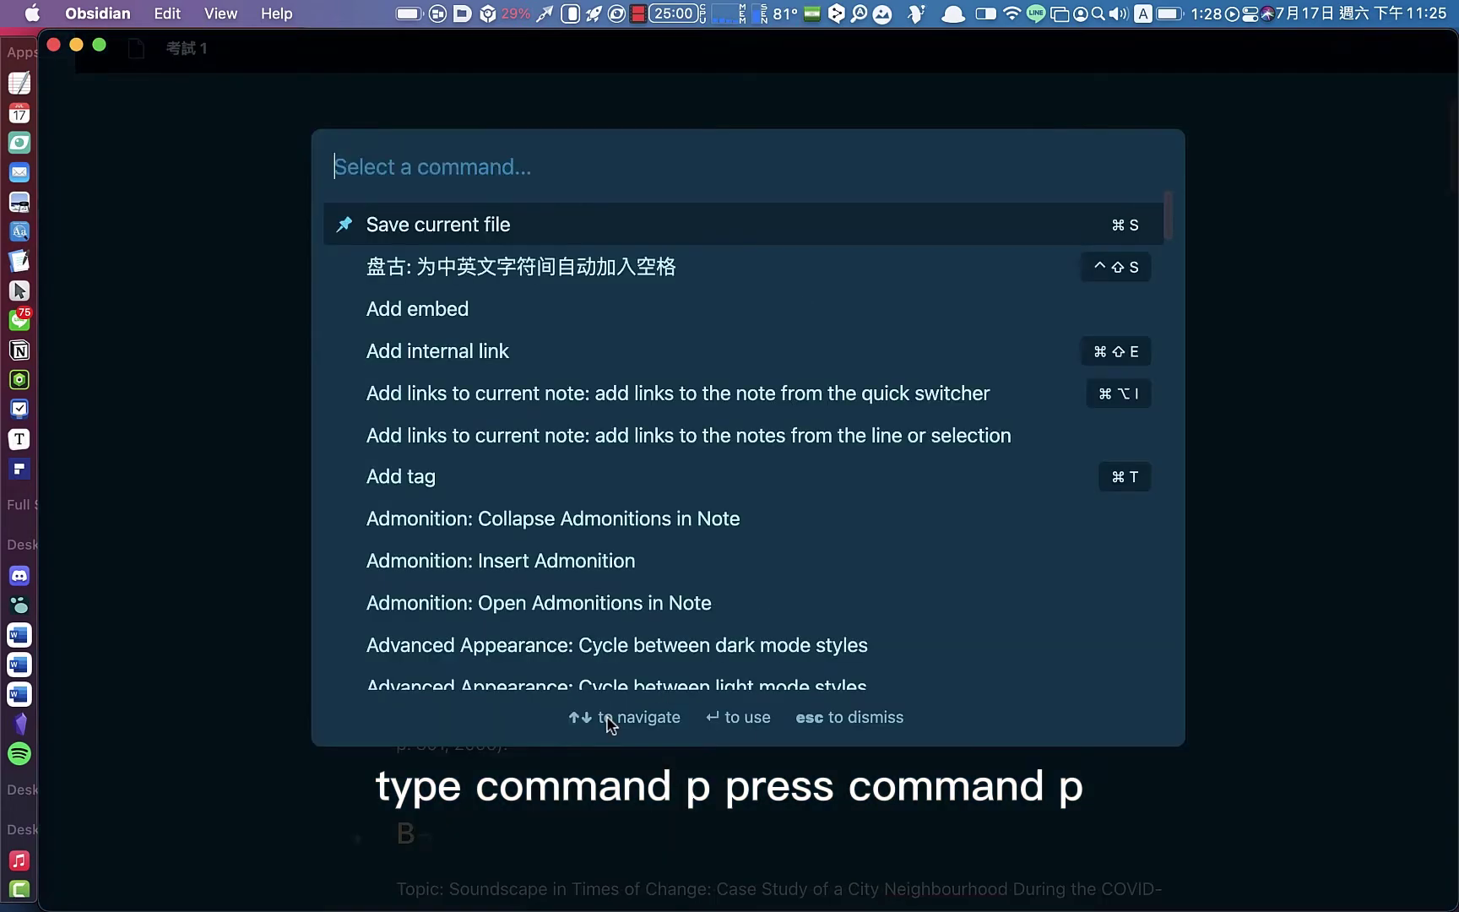
text(he)
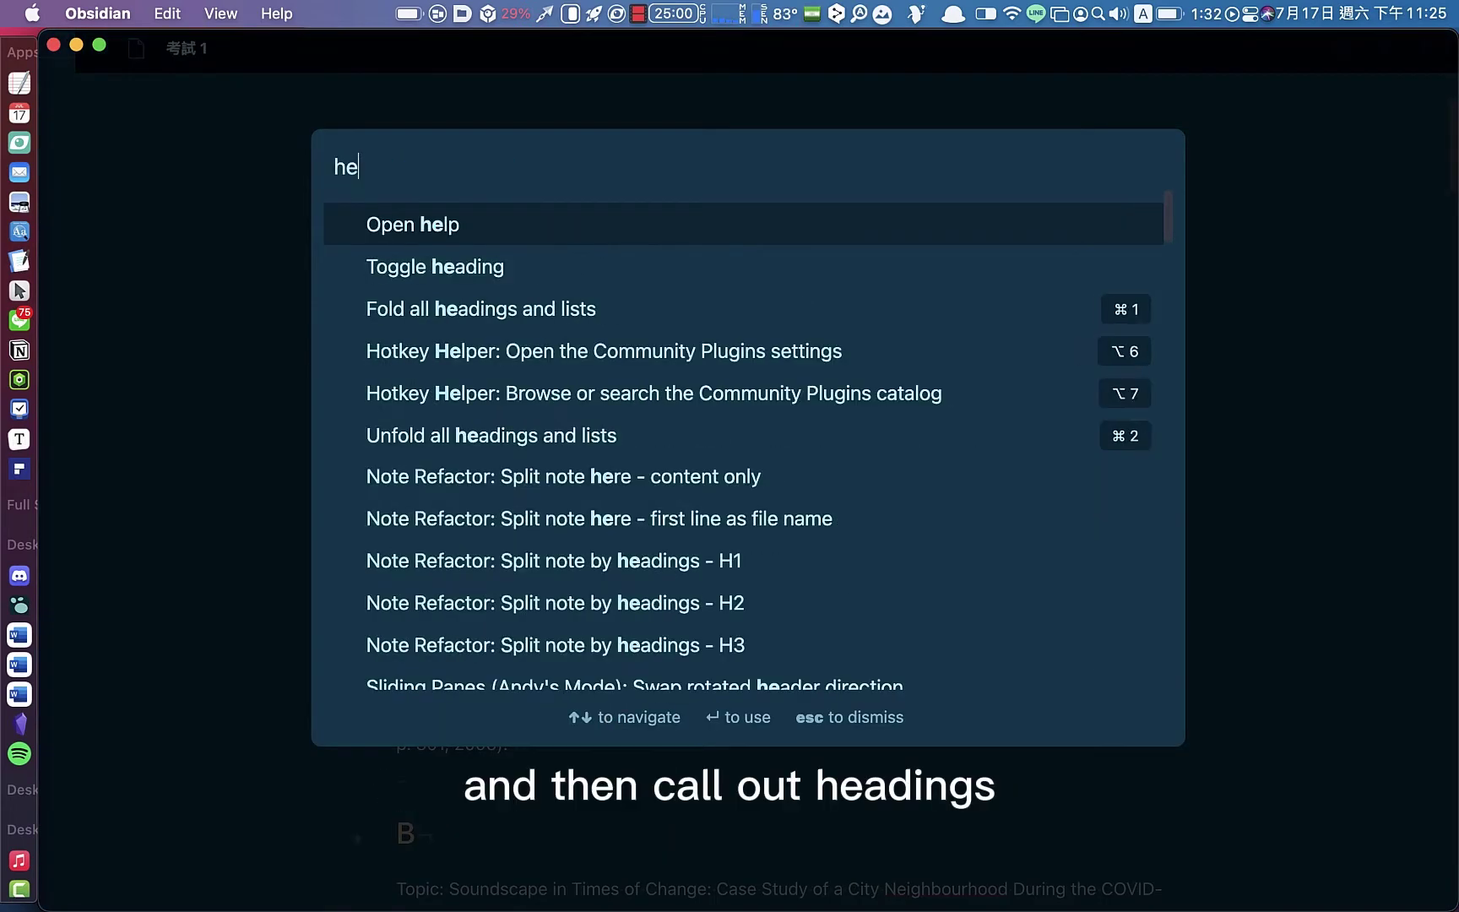
text(ading)
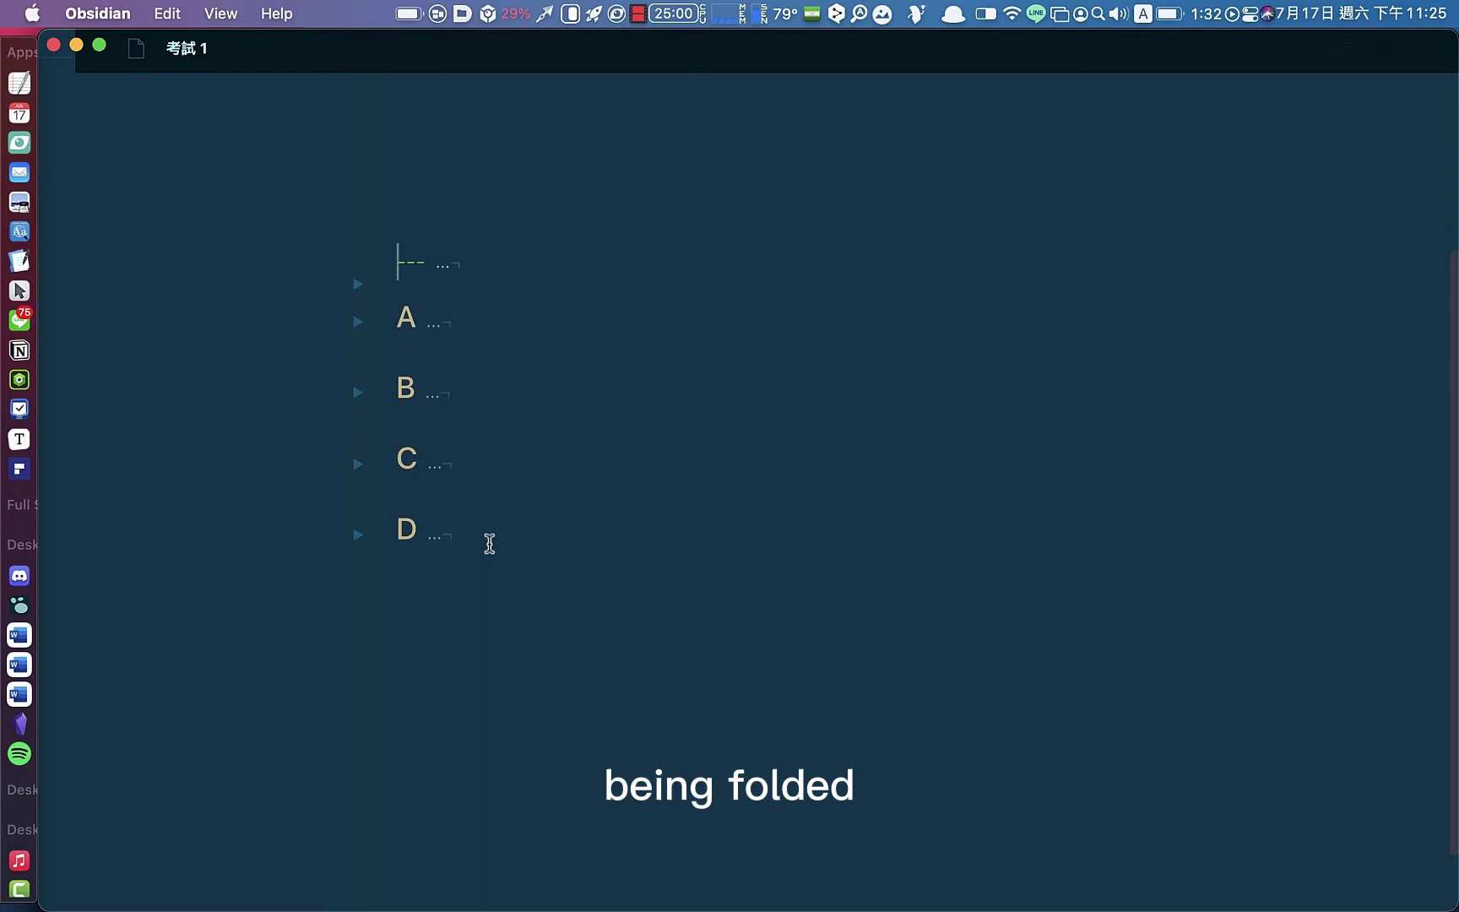
Step: Copy the folded headings A–D into a new Untitled note and scroll back to its top
mouse_move(483, 541)
mouse_down()
mouse_move(384, 454)
mouse_move(383, 336)
mouse_up()
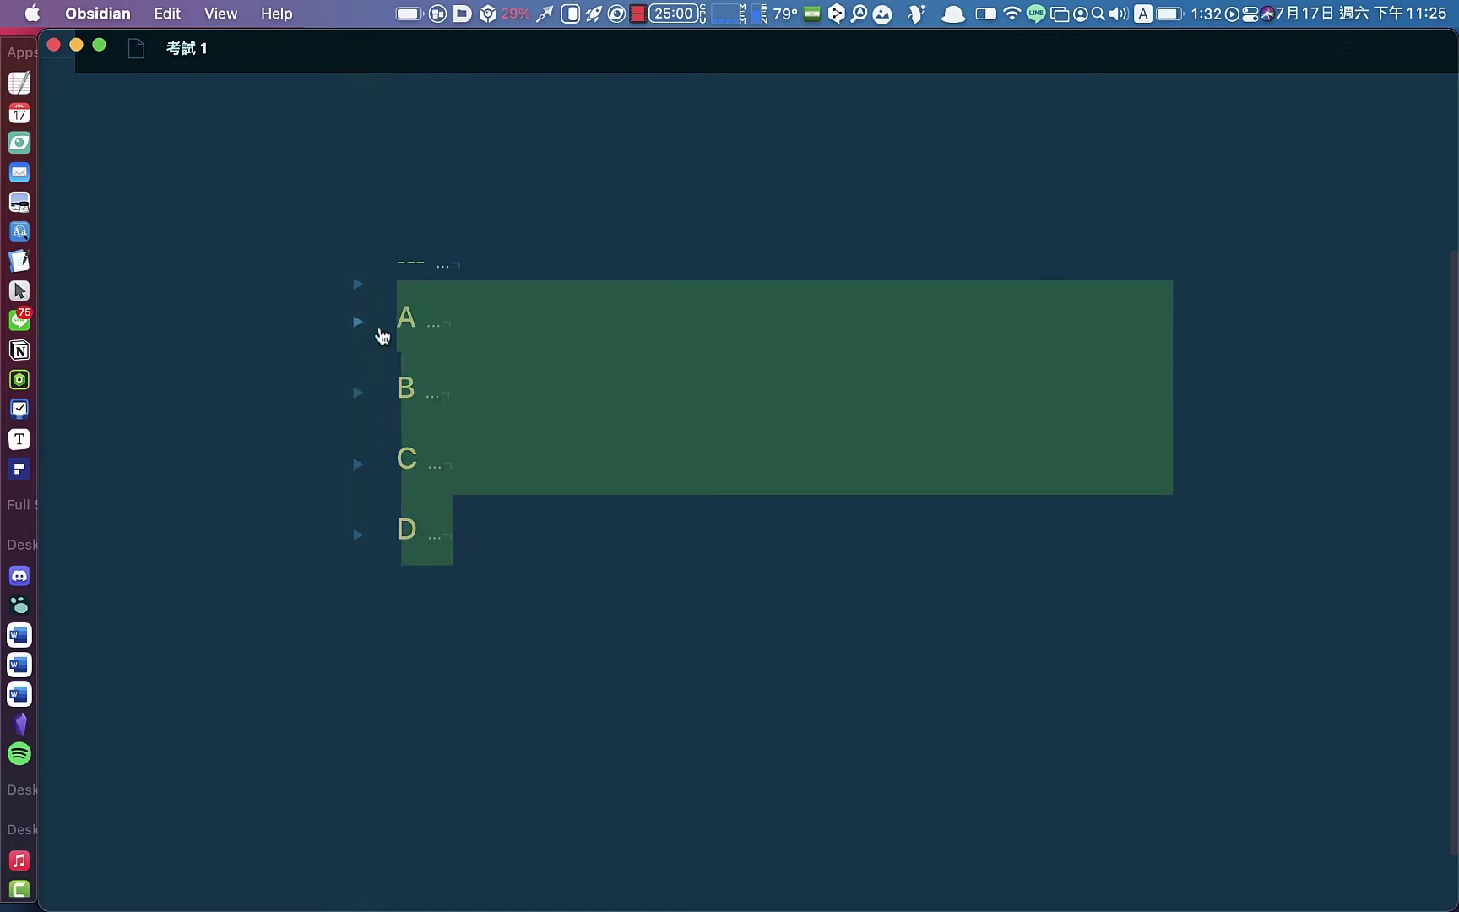
key(super+c)
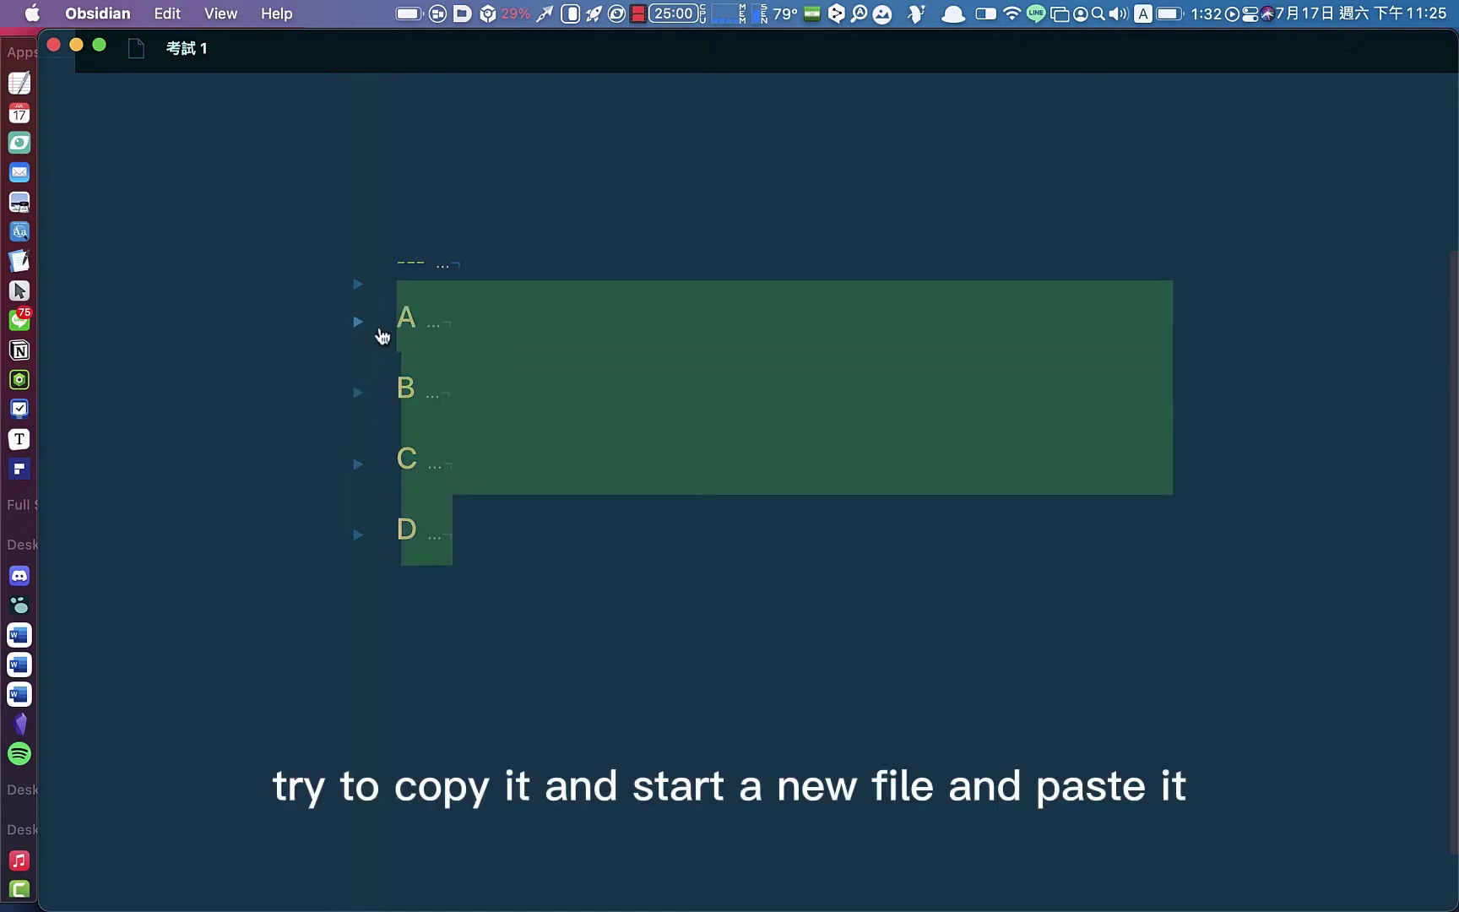
key(super+n)
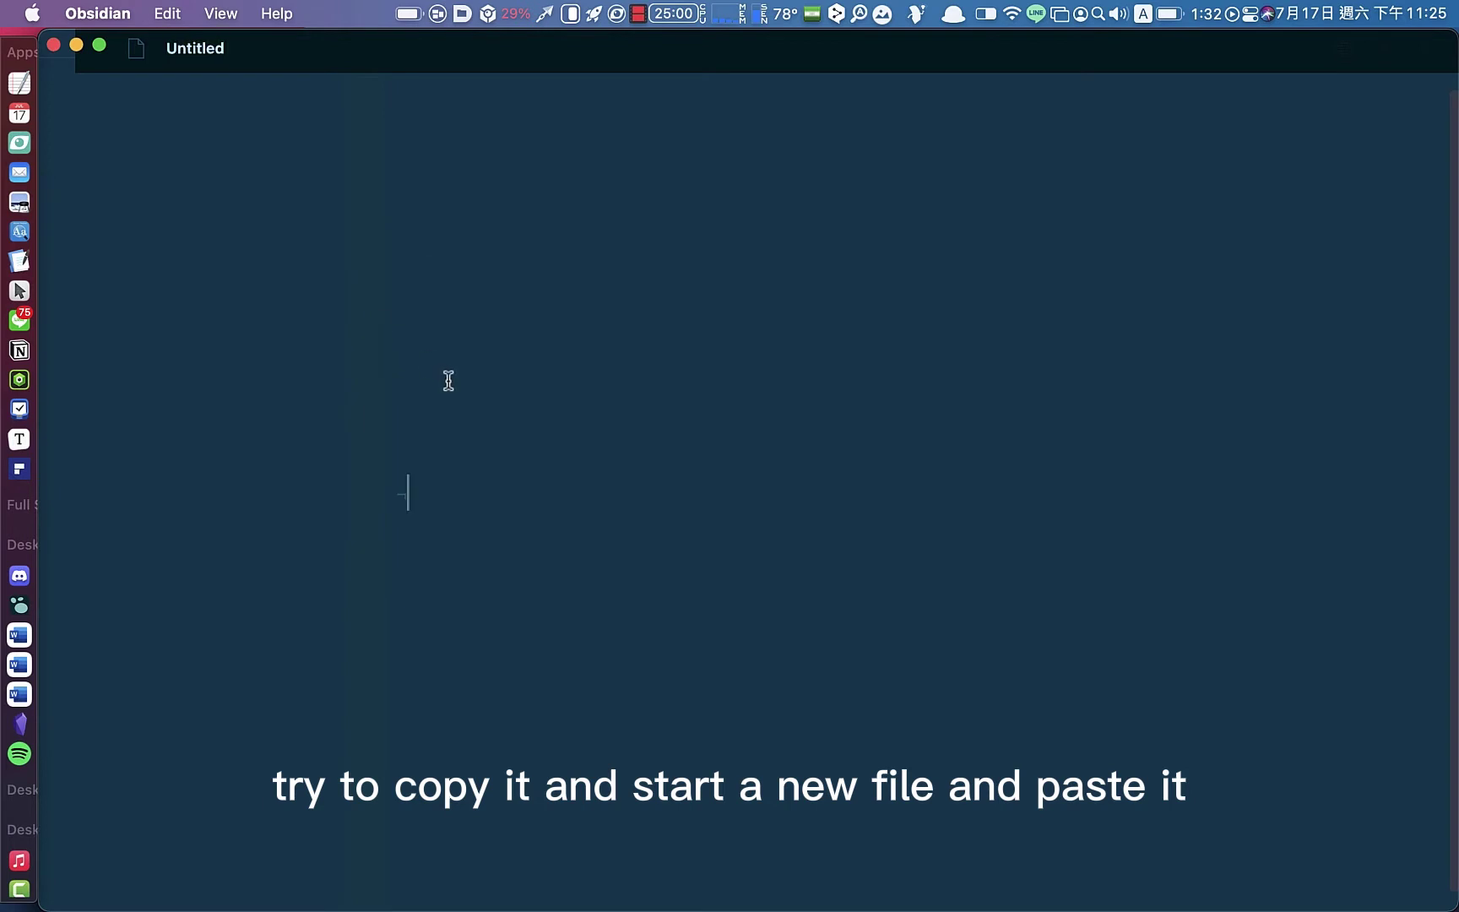
key(super+v)
scroll(449, 382, up, 2)
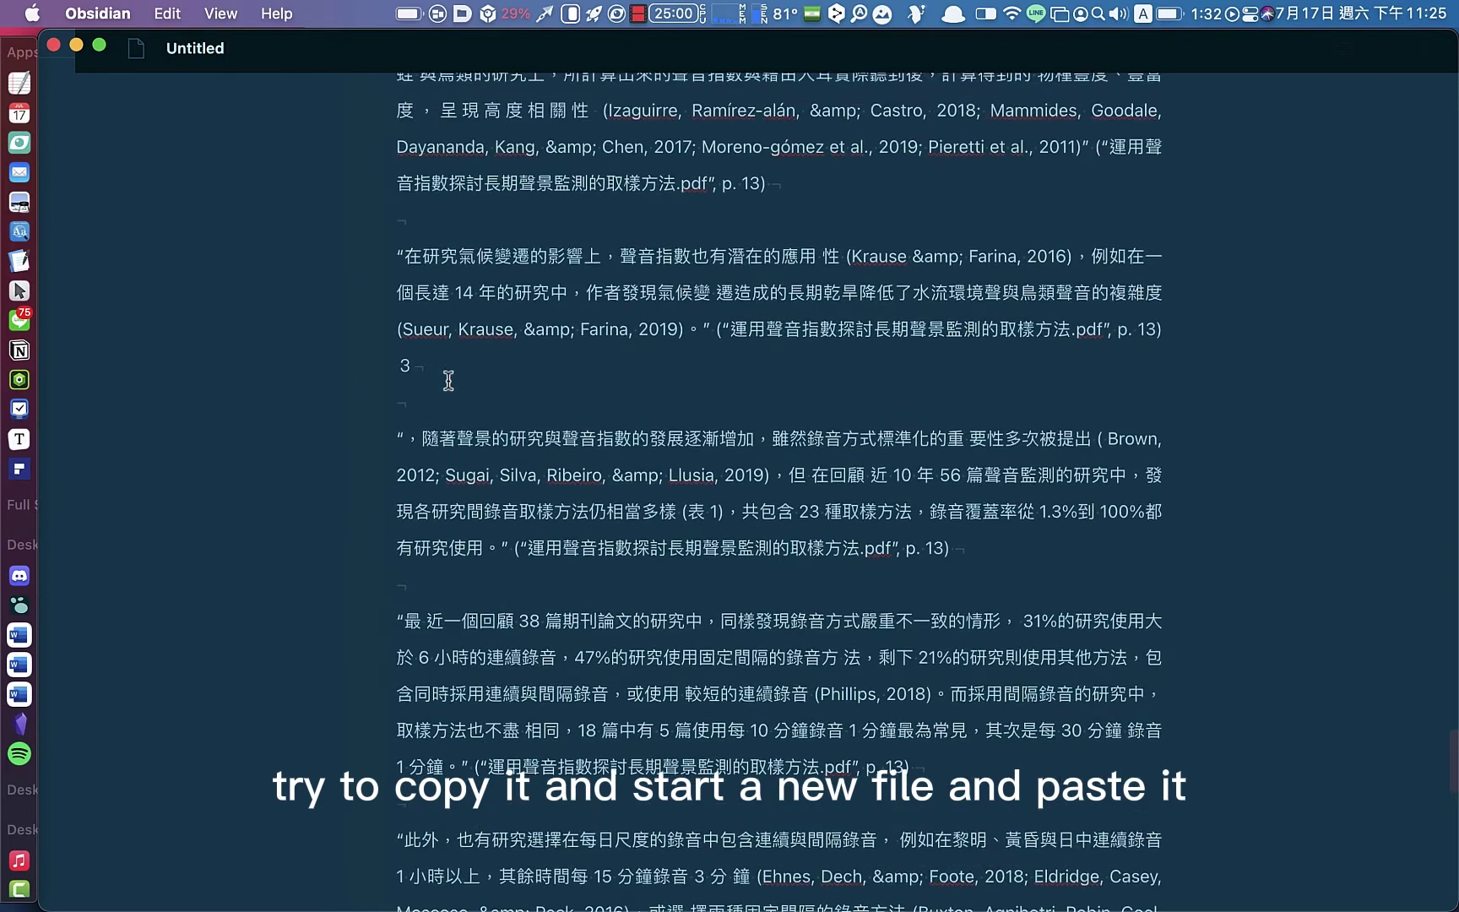
scroll(448, 382, up, 5)
scroll(449, 382, up, 5)
scroll(448, 381, up, 5)
scroll(448, 382, up, 10)
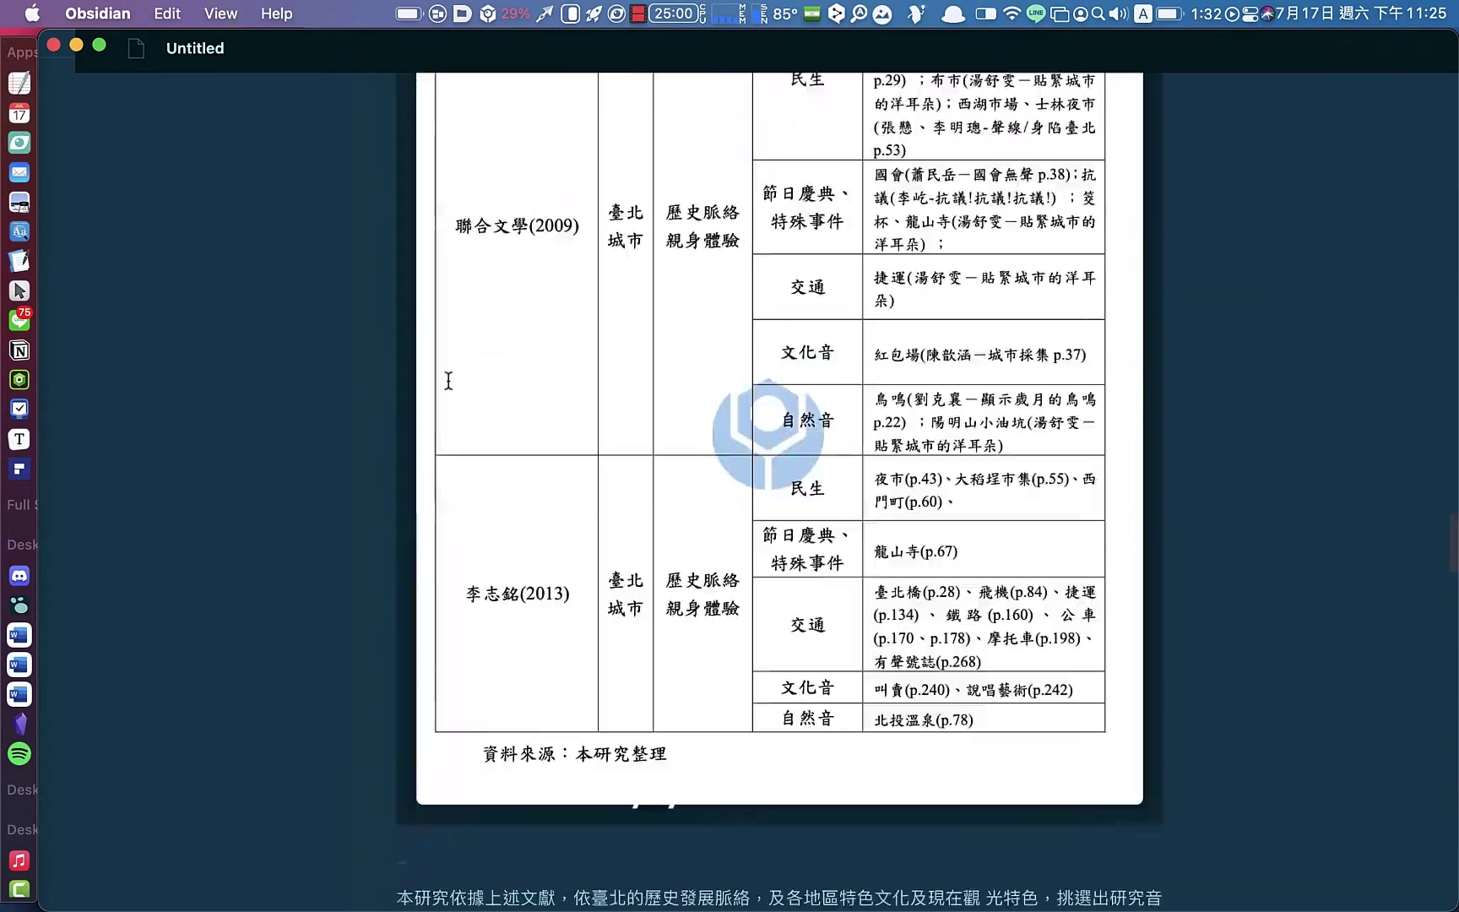
scroll(448, 382, up, 3)
scroll(448, 382, up, 5)
scroll(448, 382, up, 5)
scroll(449, 382, up, 1)
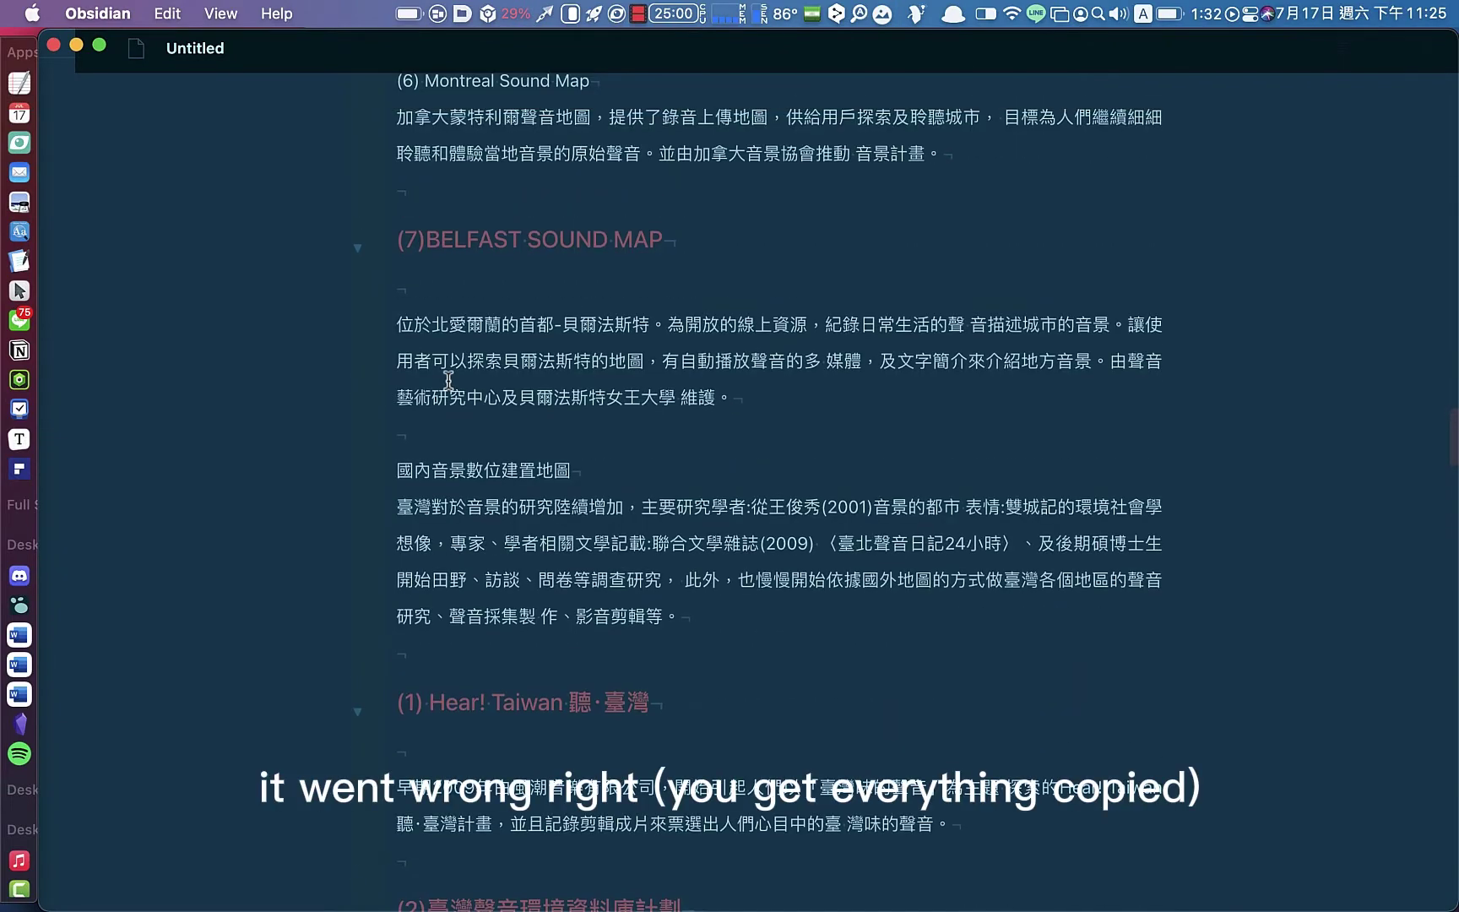
Step: Undo the paste and switch 考試 1 to reading view
key(super+z)
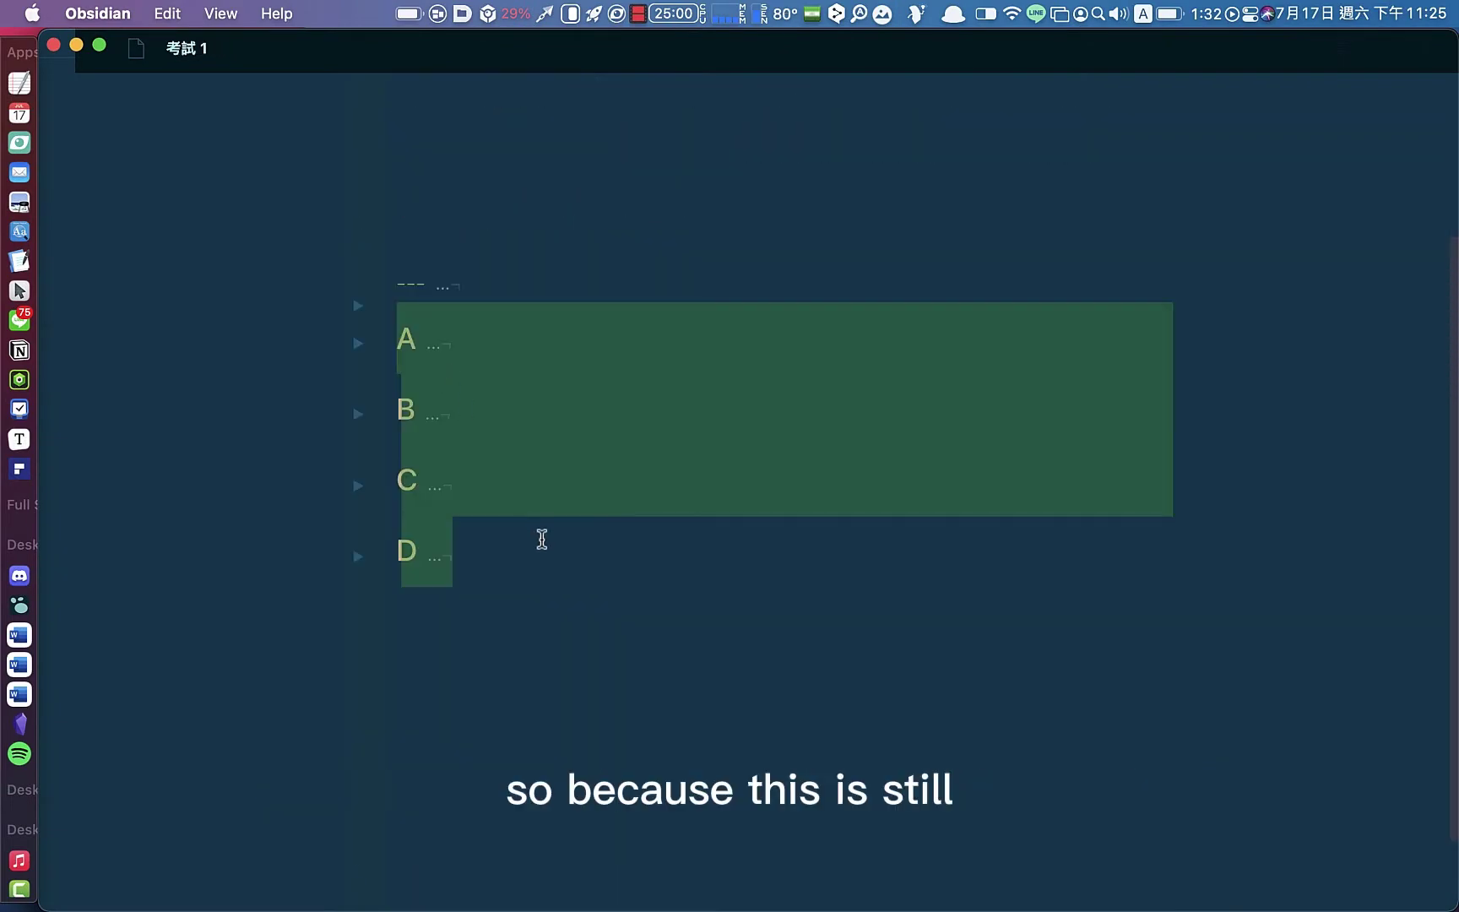
click(527, 585)
key(super+e)
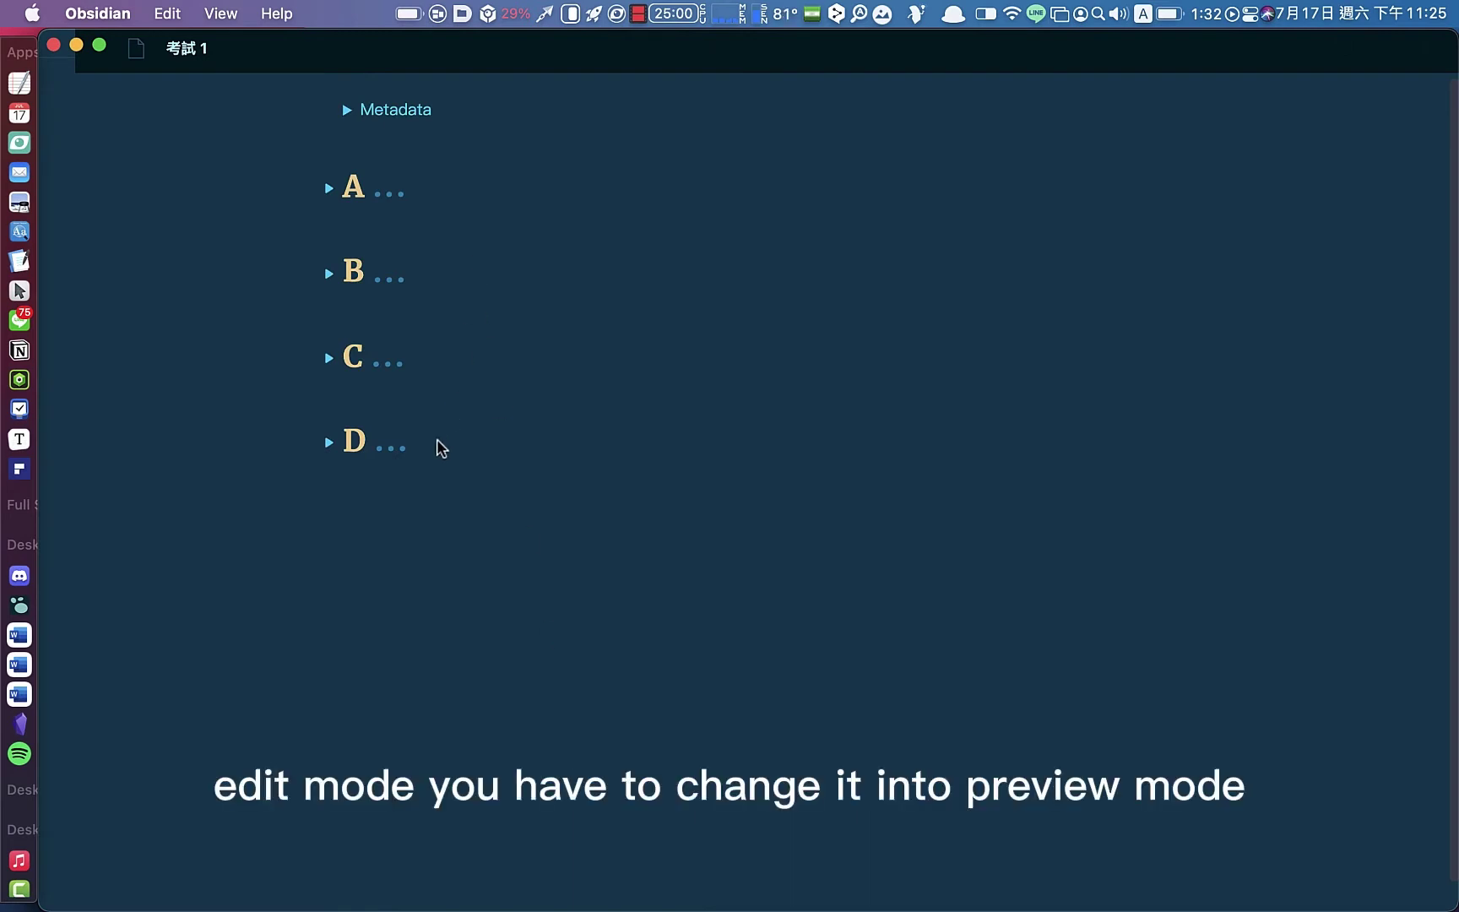
Step: Select the heading lines A–D and delete the stray line and rule between C and D
mouse_move(335, 438)
mouse_down()
mouse_move(347, 192)
mouse_move(403, 449)
mouse_up()
click(524, 164)
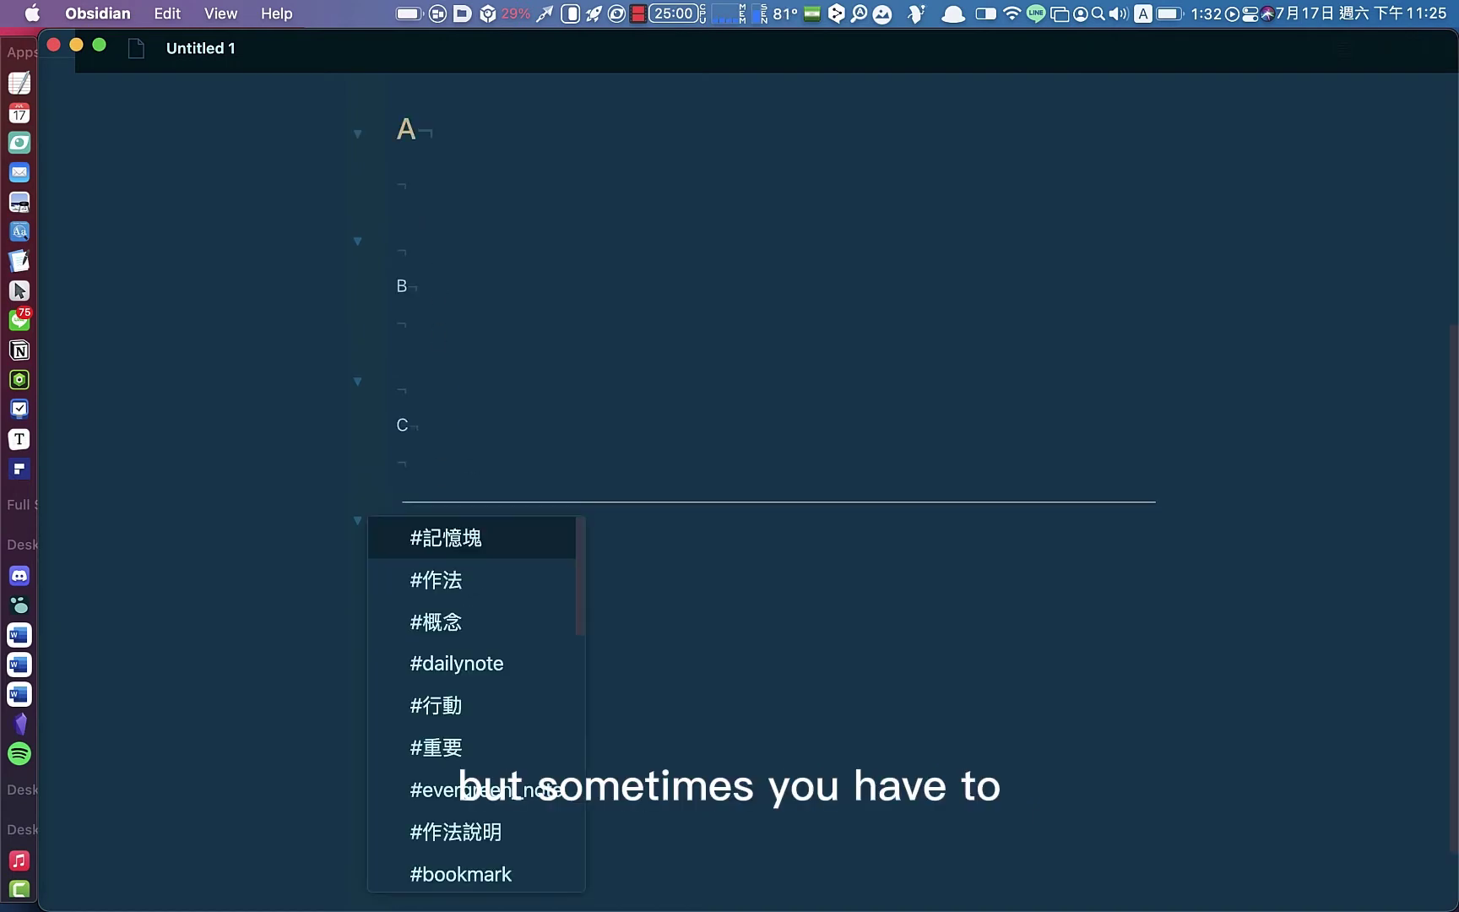
click(471, 472)
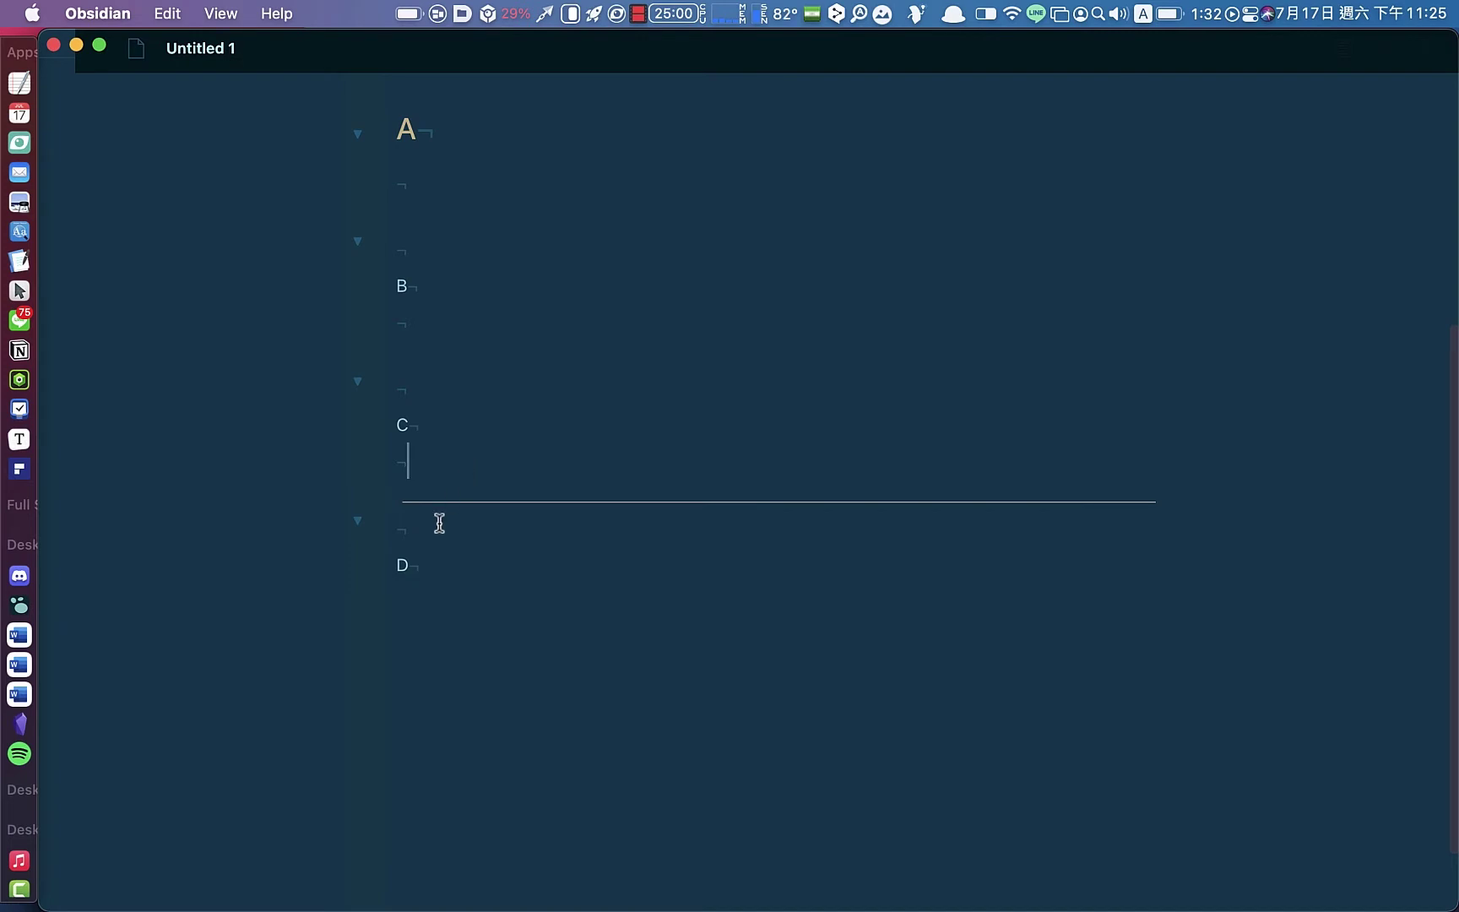
key(BackSpace)
key(BackSpace)
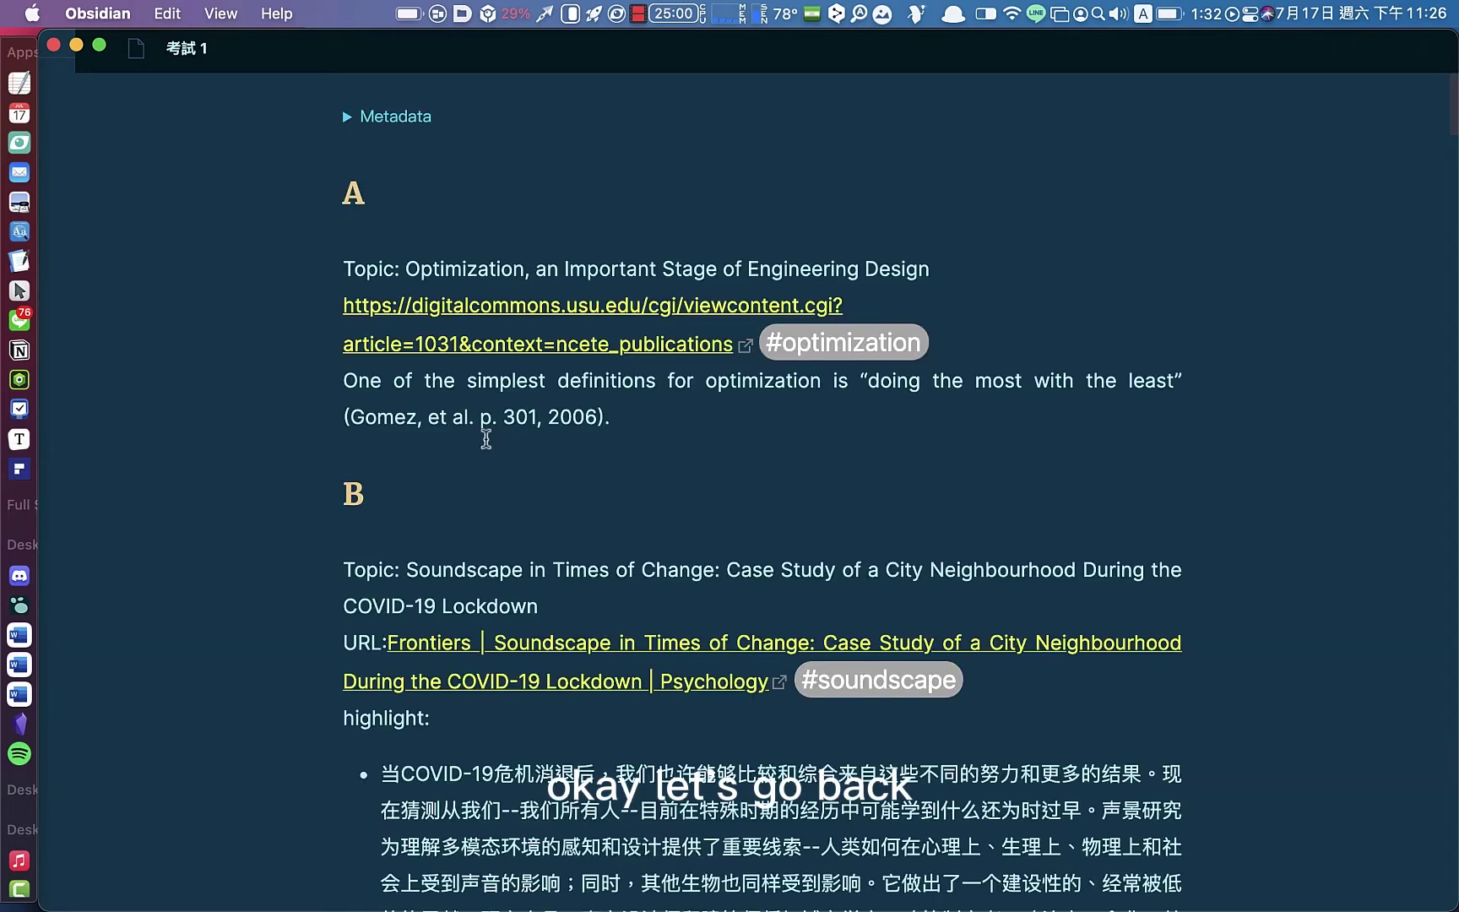
Step: Close and reopen 考試 1, then scroll through its expanded sections
key(super+w)
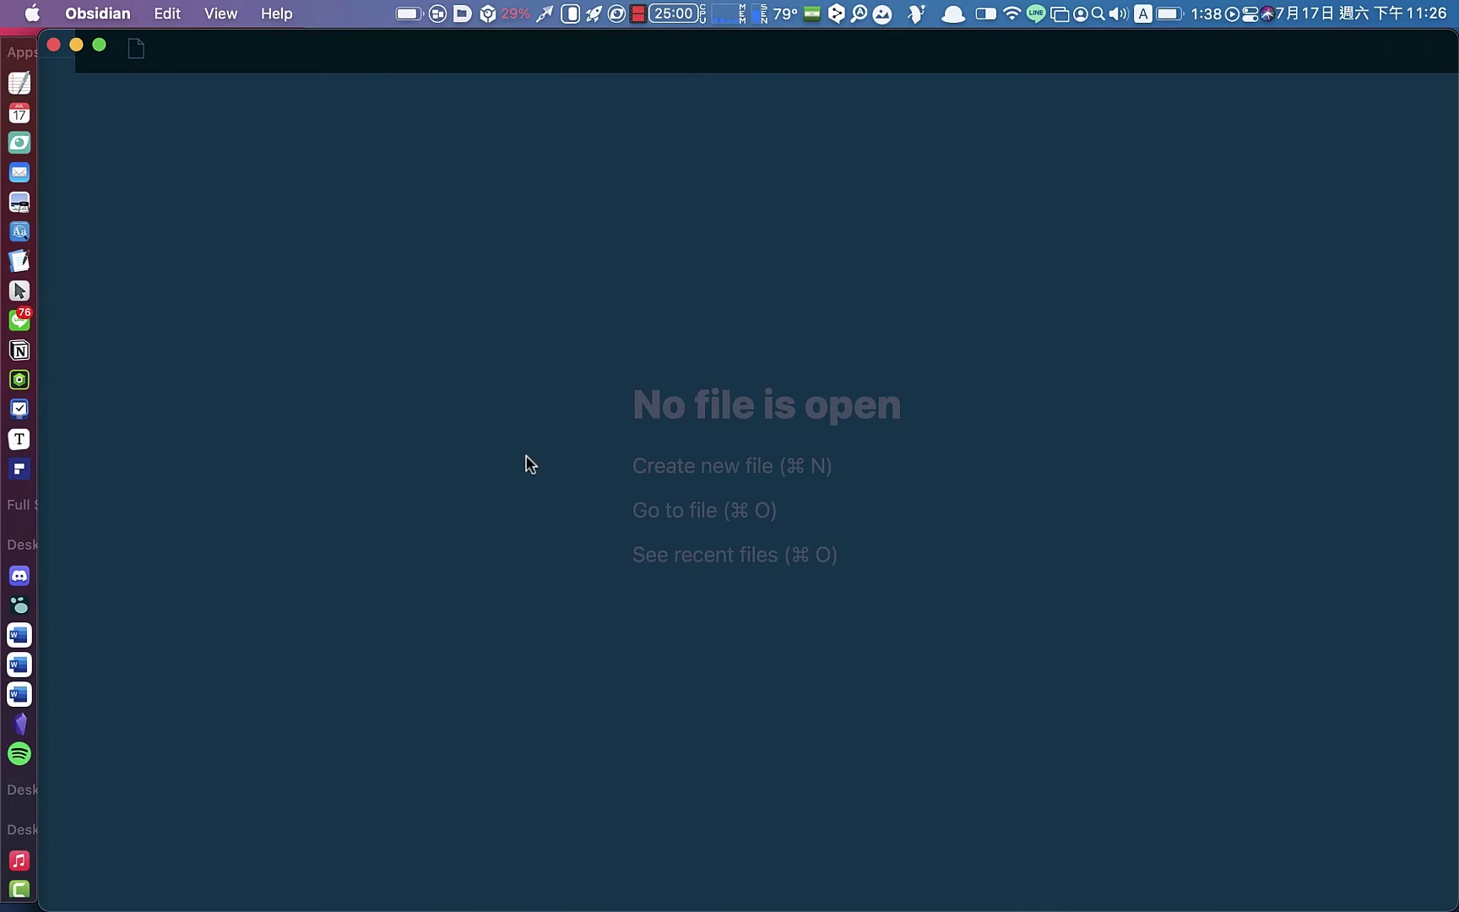
key(super+alt+Left)
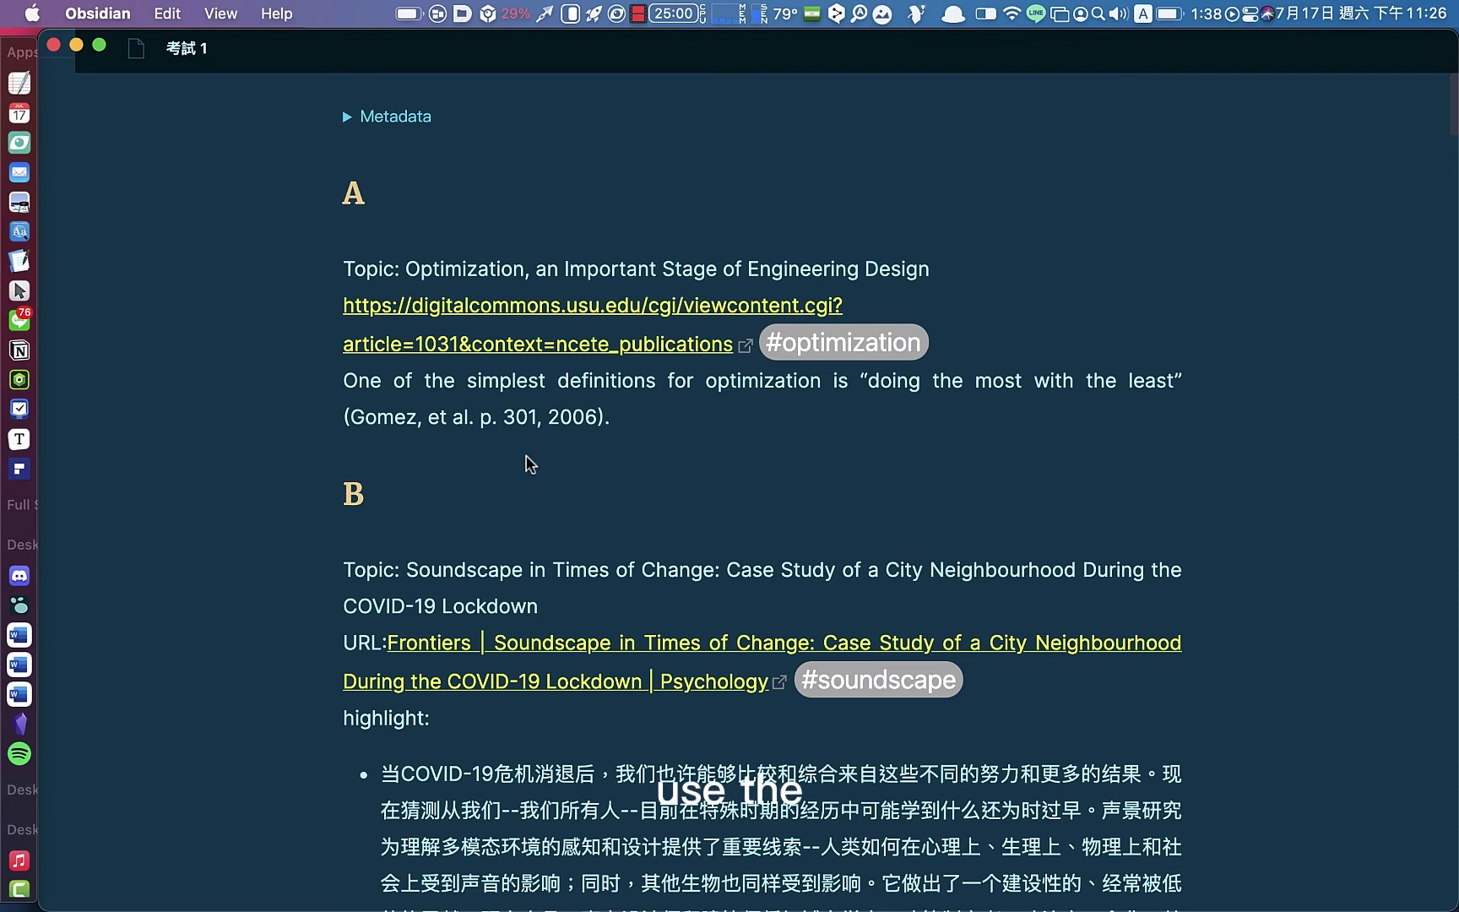
scroll(526, 463, down, 3)
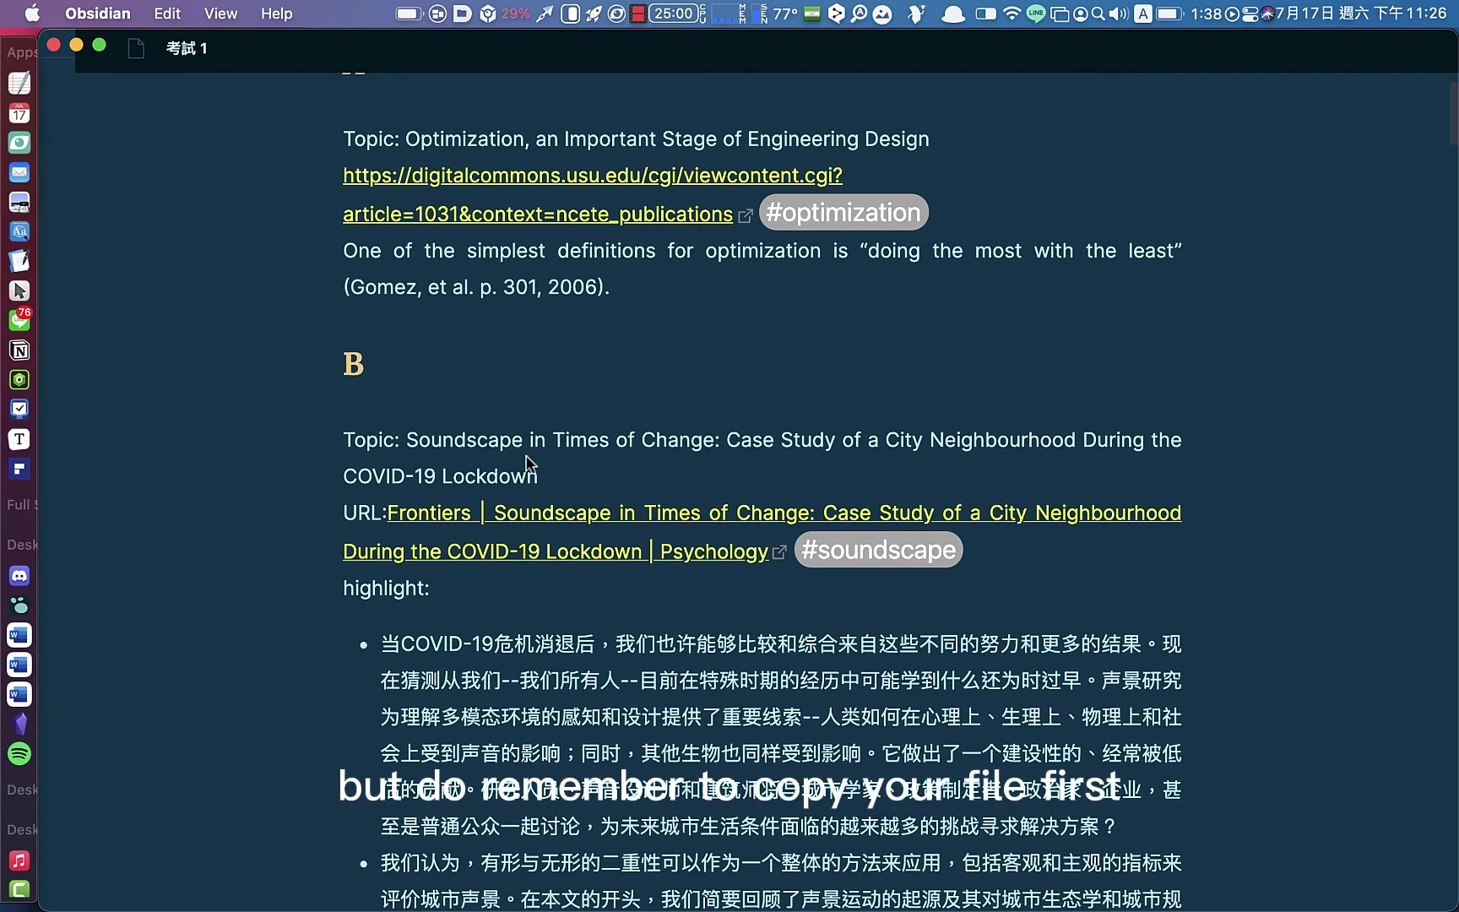
scroll(526, 463, up, 2)
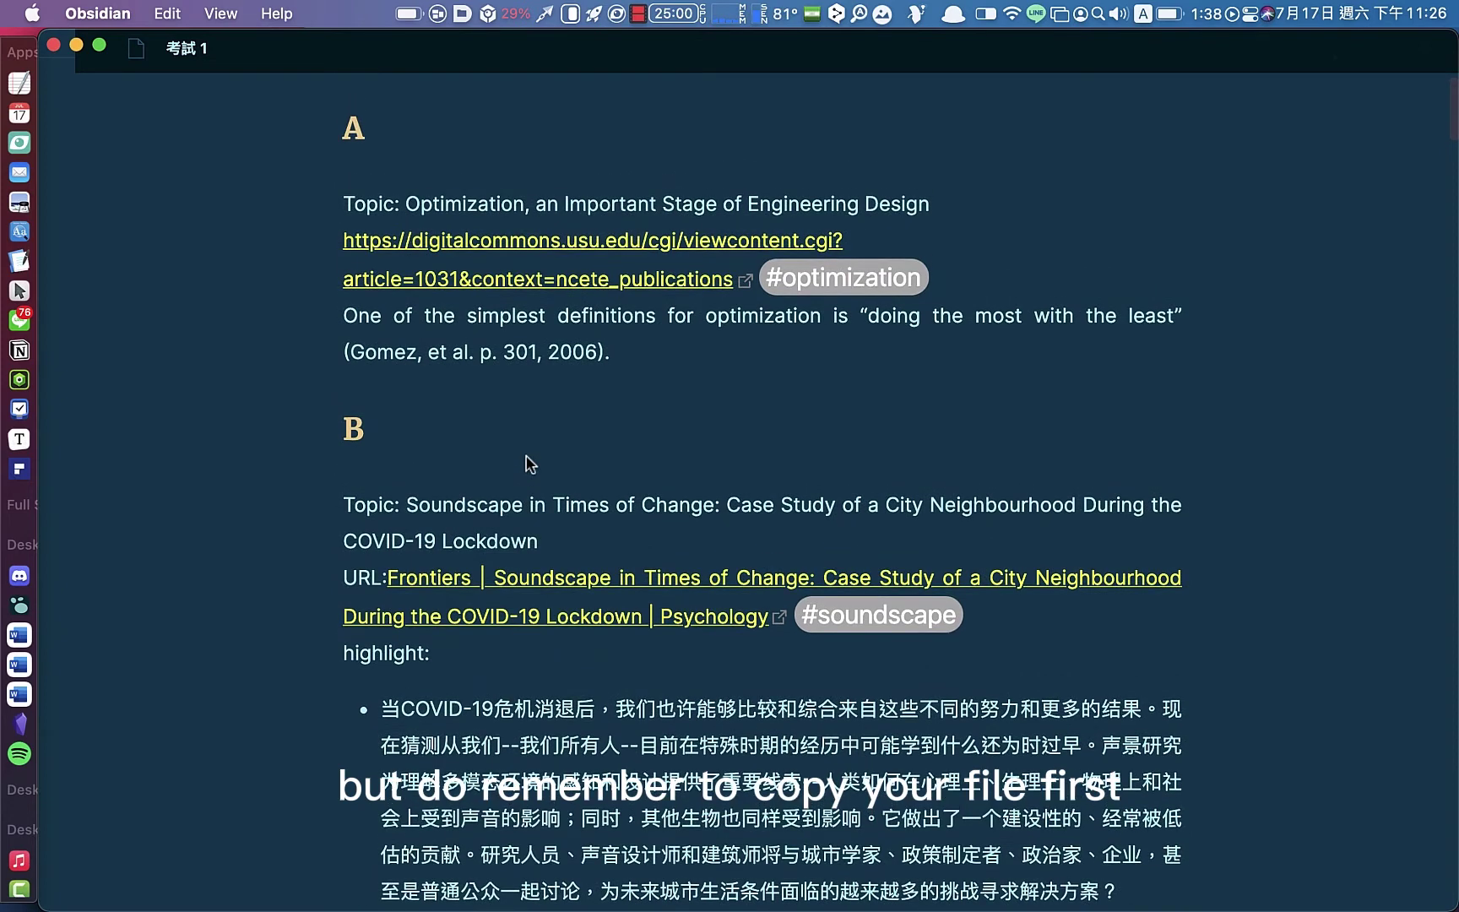
scroll(529, 463, up, 1)
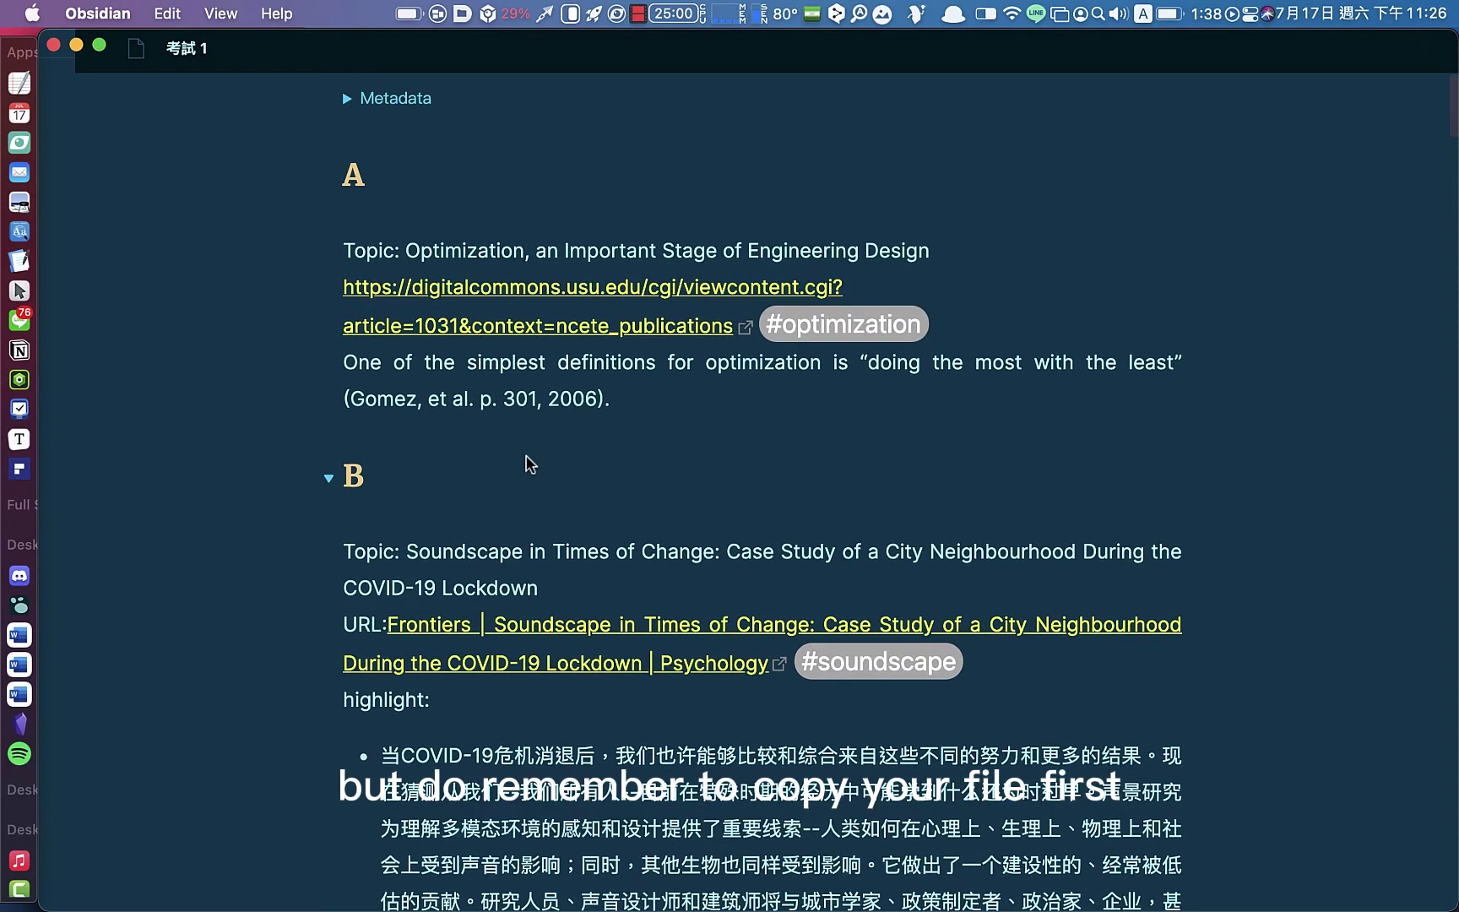
Step: Show the file explorer and outline sidebars, then hide them again
key(super+shift+f)
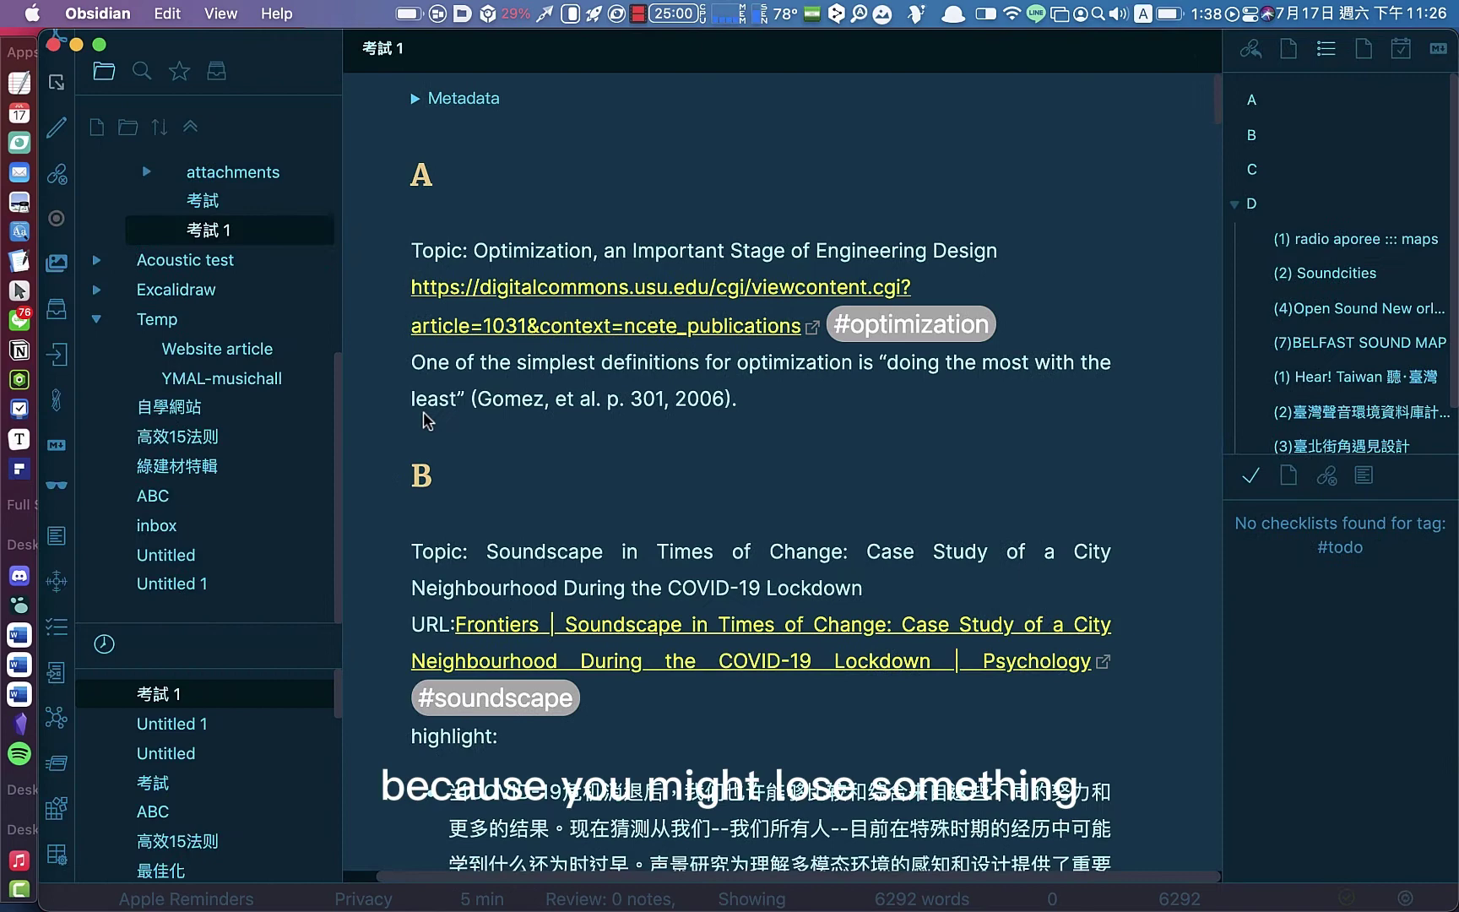
scroll(300, 351, up, 3)
scroll(295, 348, up, 2)
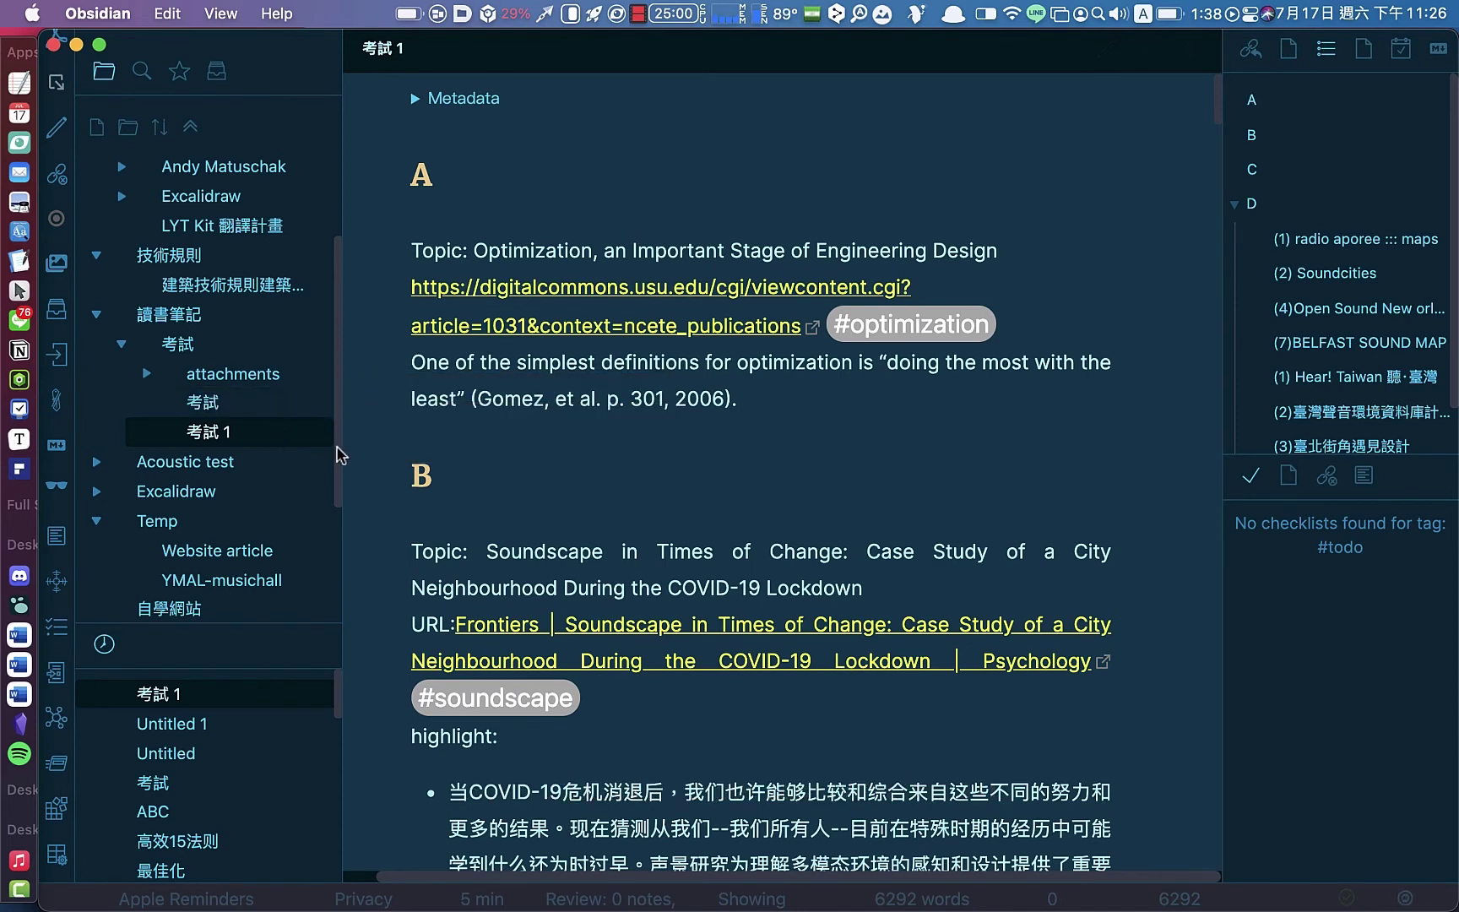
key(super+shift+f)
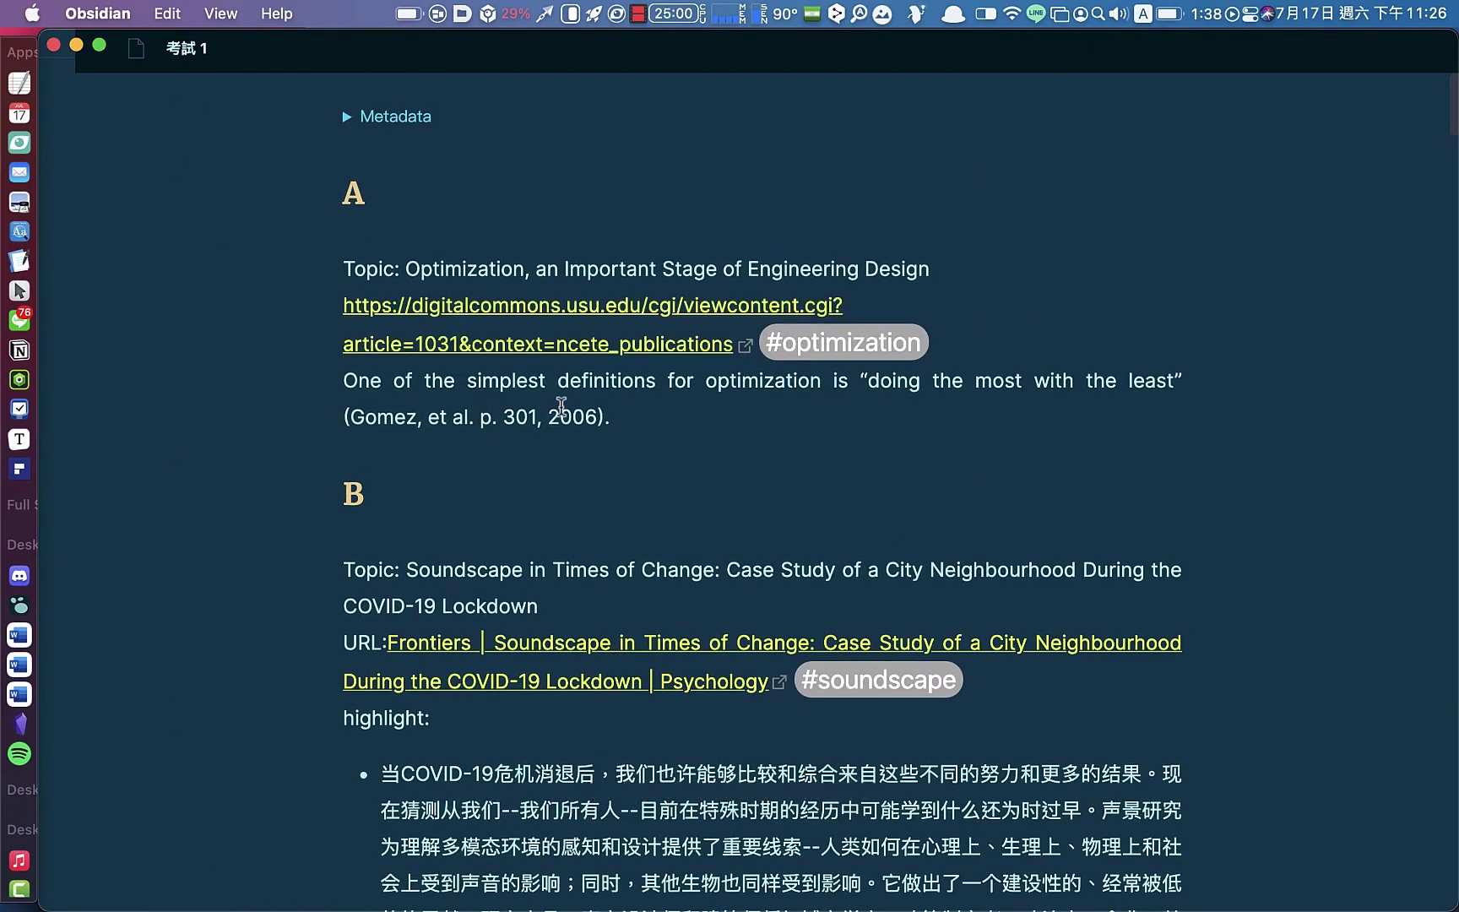
Step: Switch 考試 1 to source view, scroll through it, and bring up the command palette
key(super+e)
scroll(622, 468, down, 3)
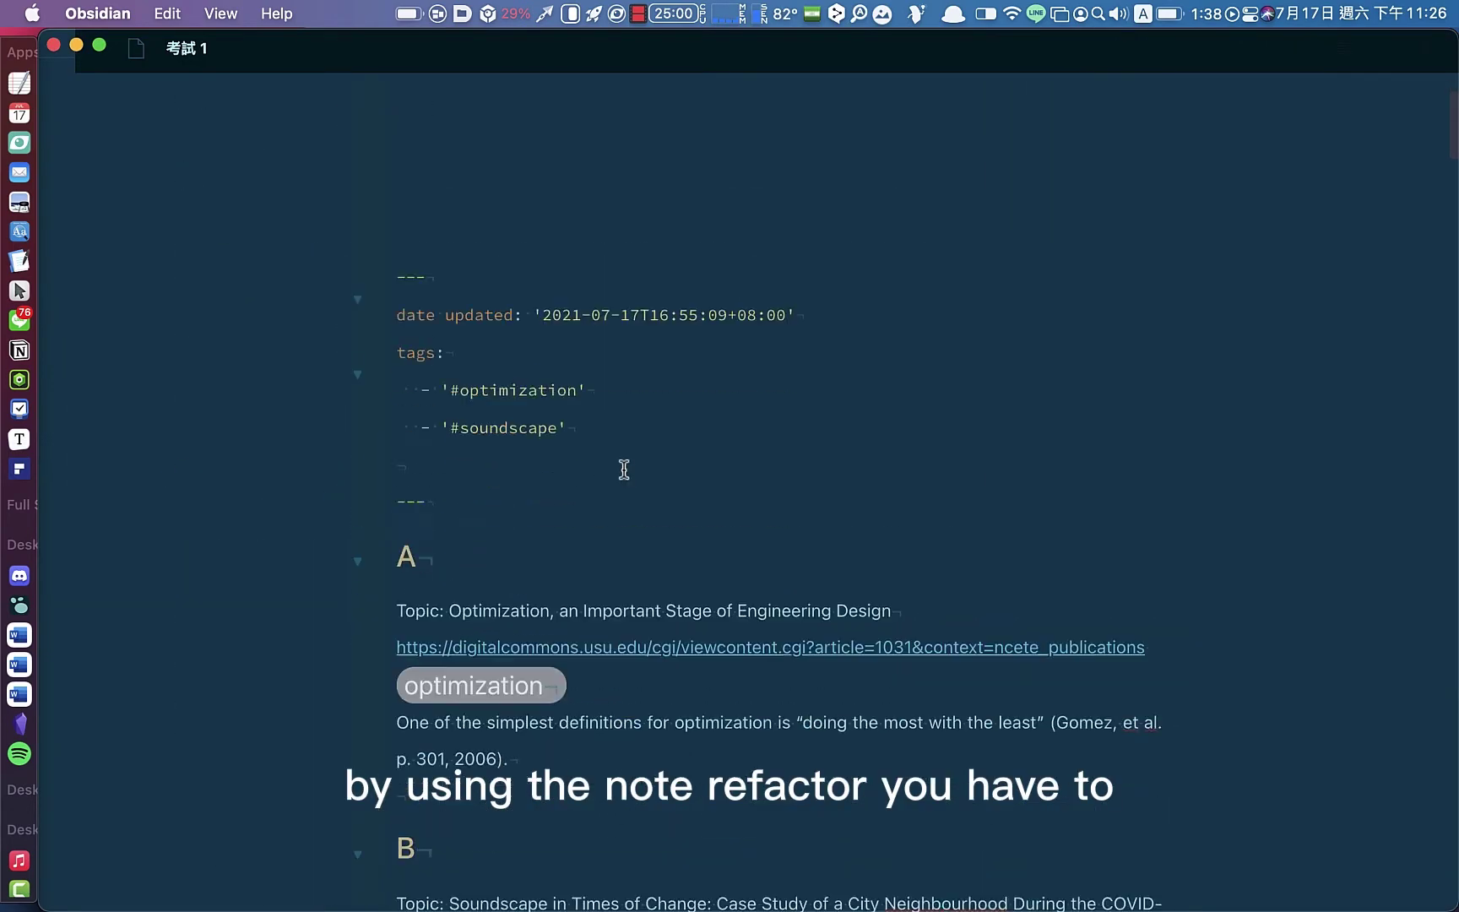
scroll(622, 468, down, 3)
scroll(624, 470, down, 2)
scroll(623, 438, down, 1)
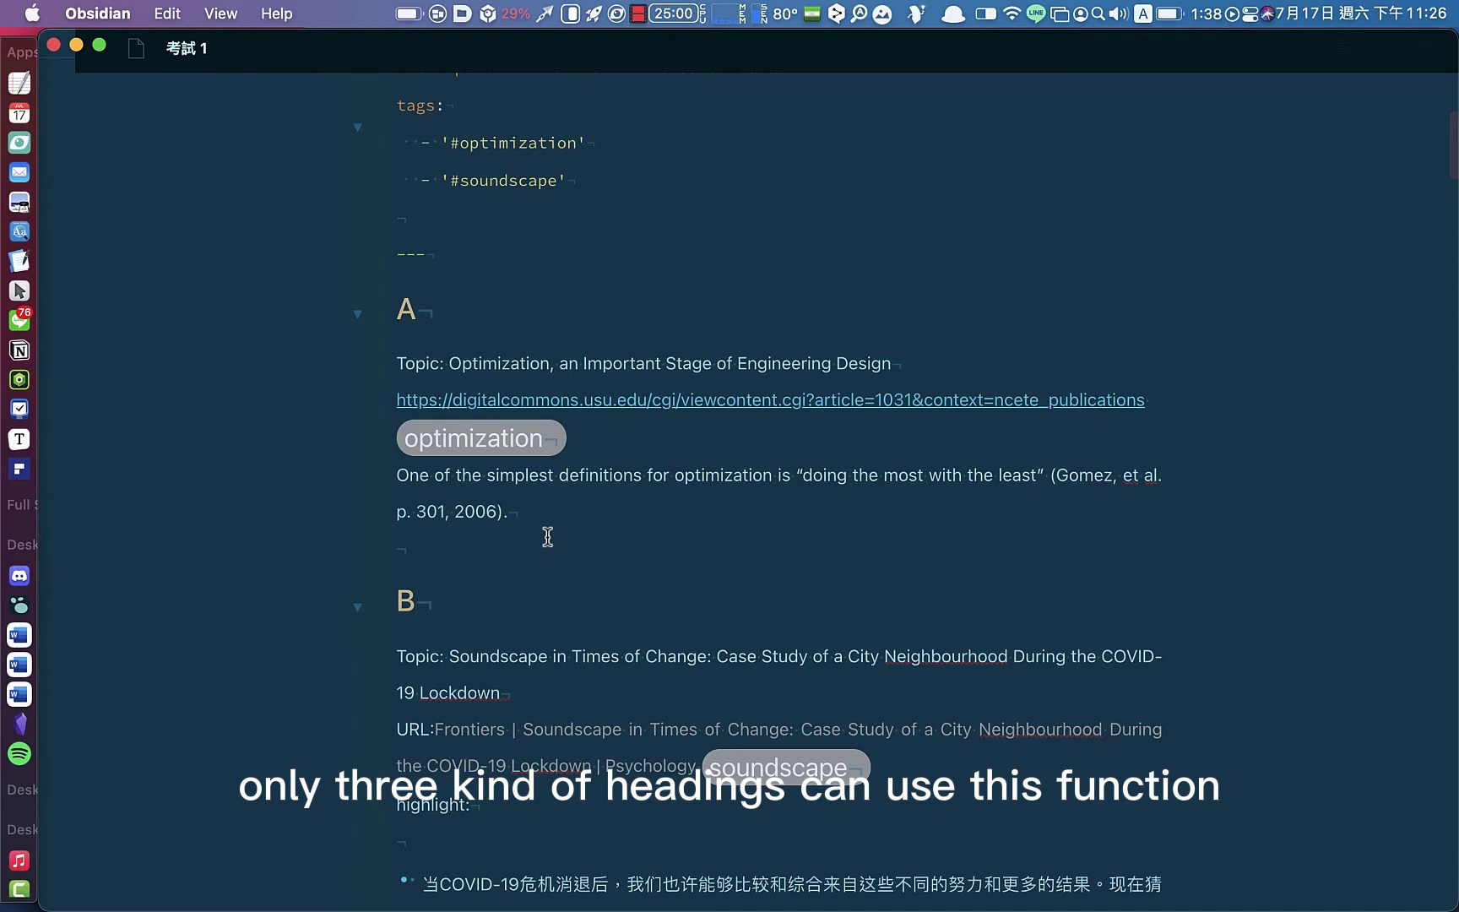
scroll(547, 537, down, 2)
scroll(547, 536, down, 1)
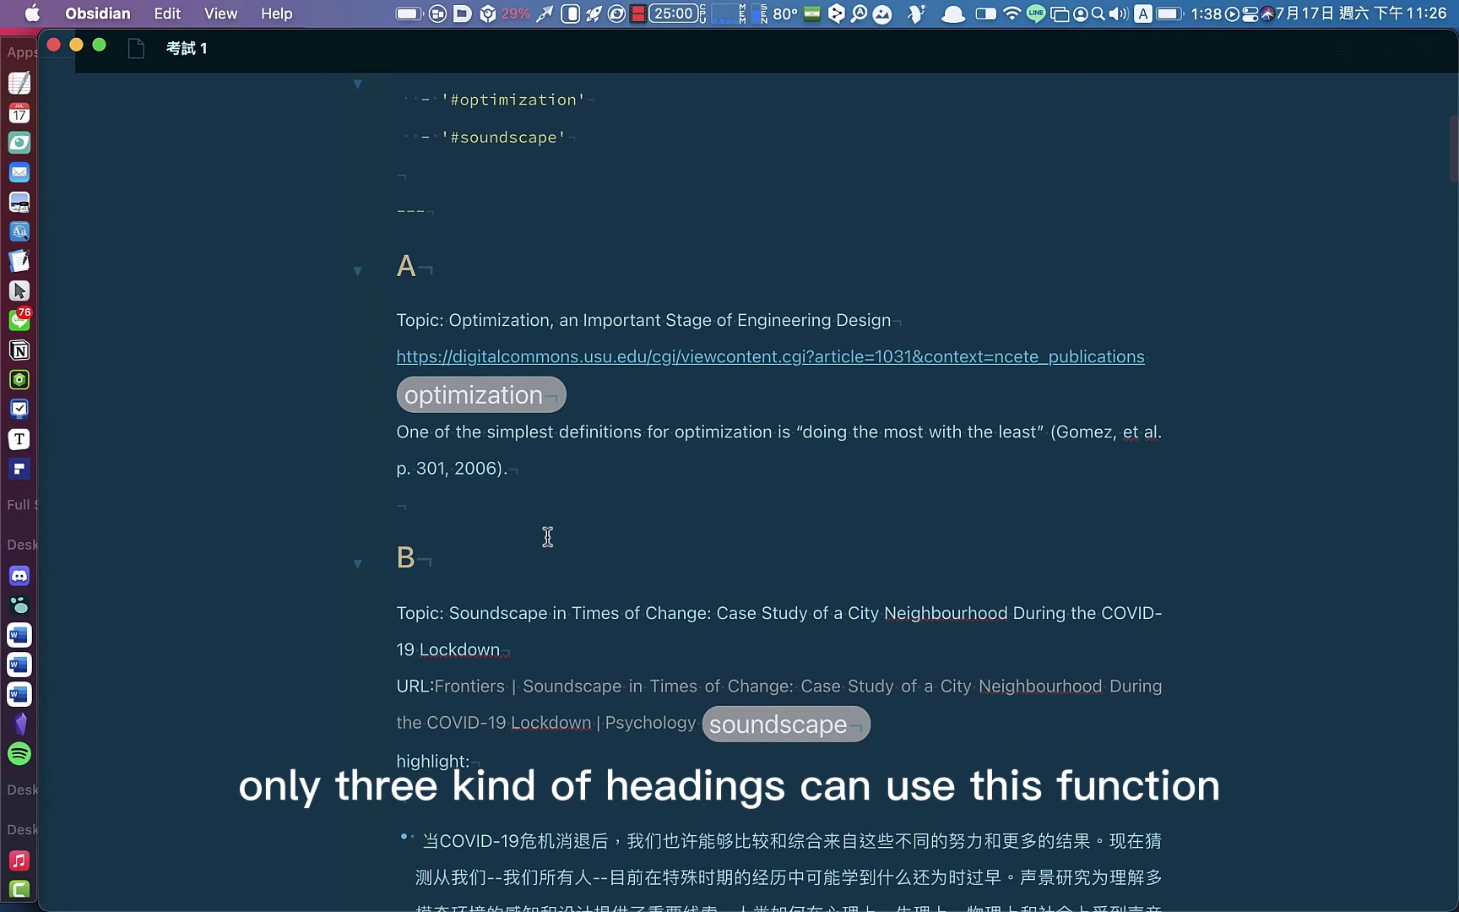
key(cmd+p)
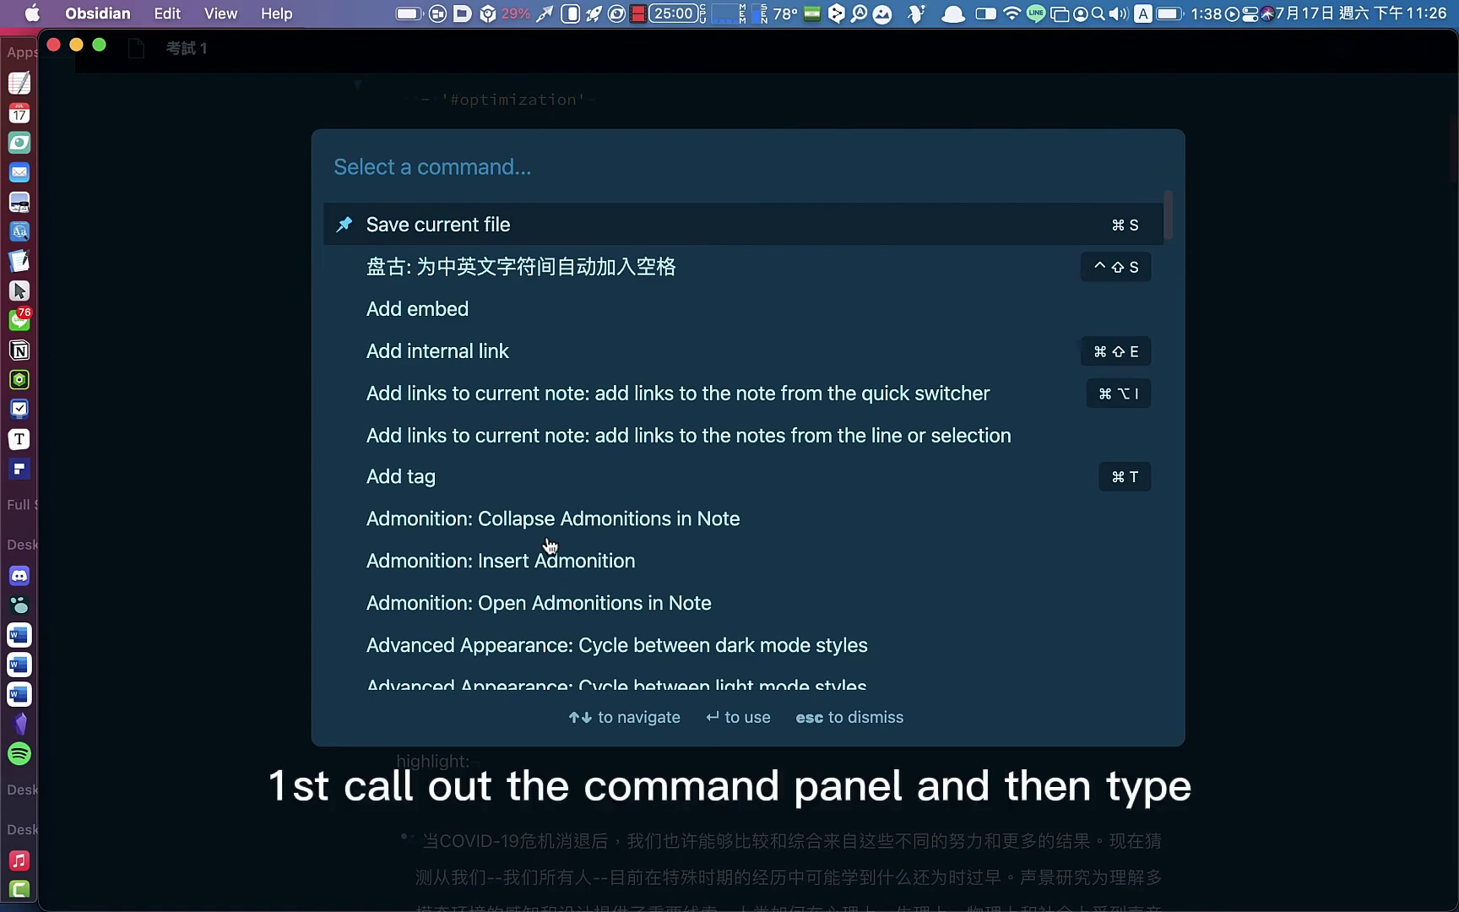
Step: Filter the command palette with 'note' to show the Note Refactor split commands
text(not)
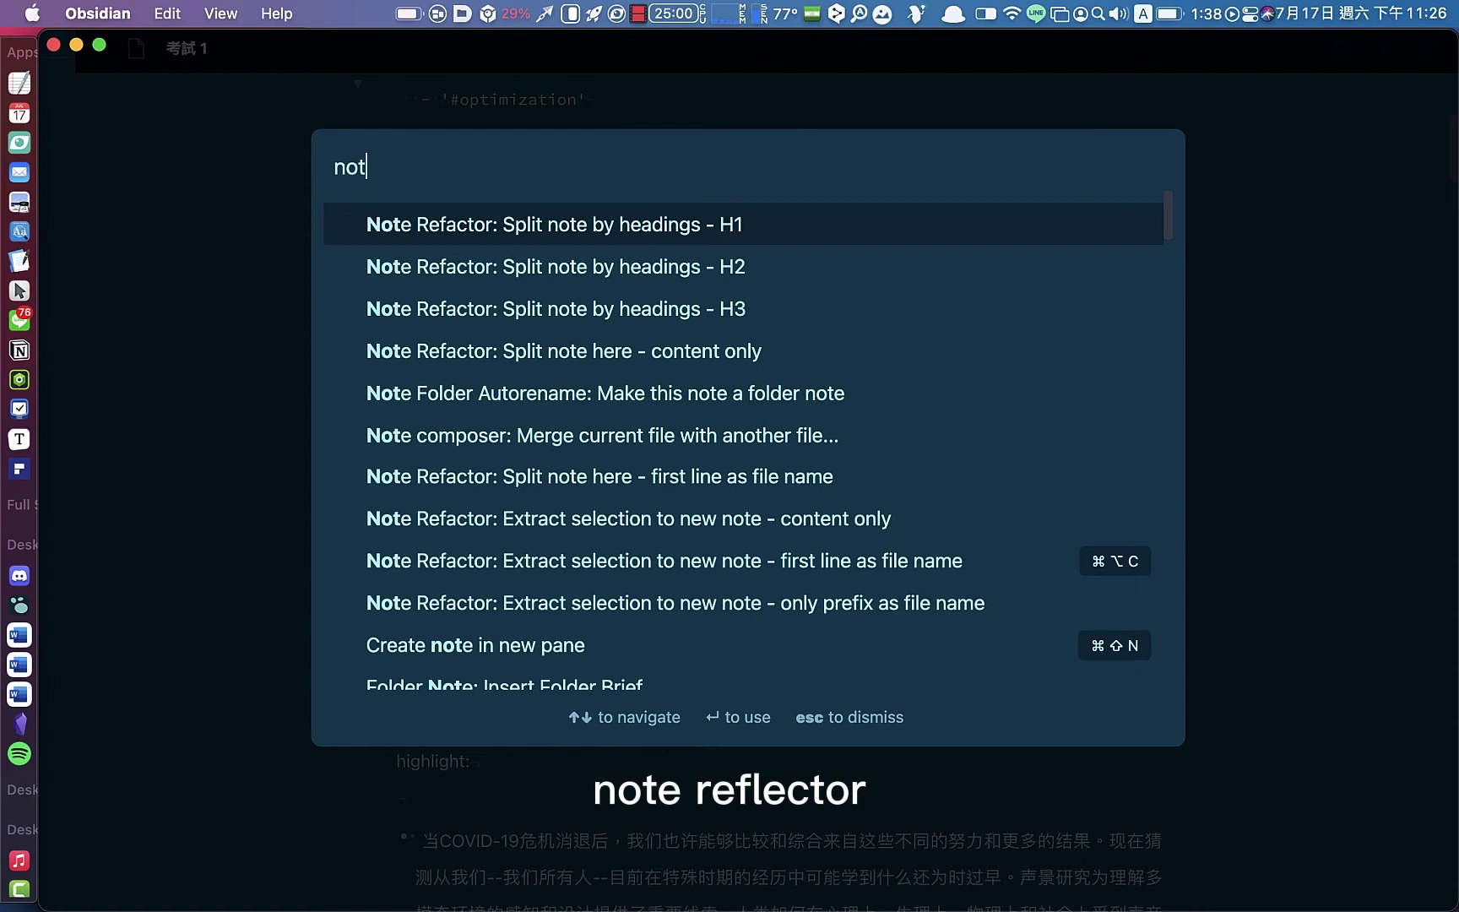
text(e)
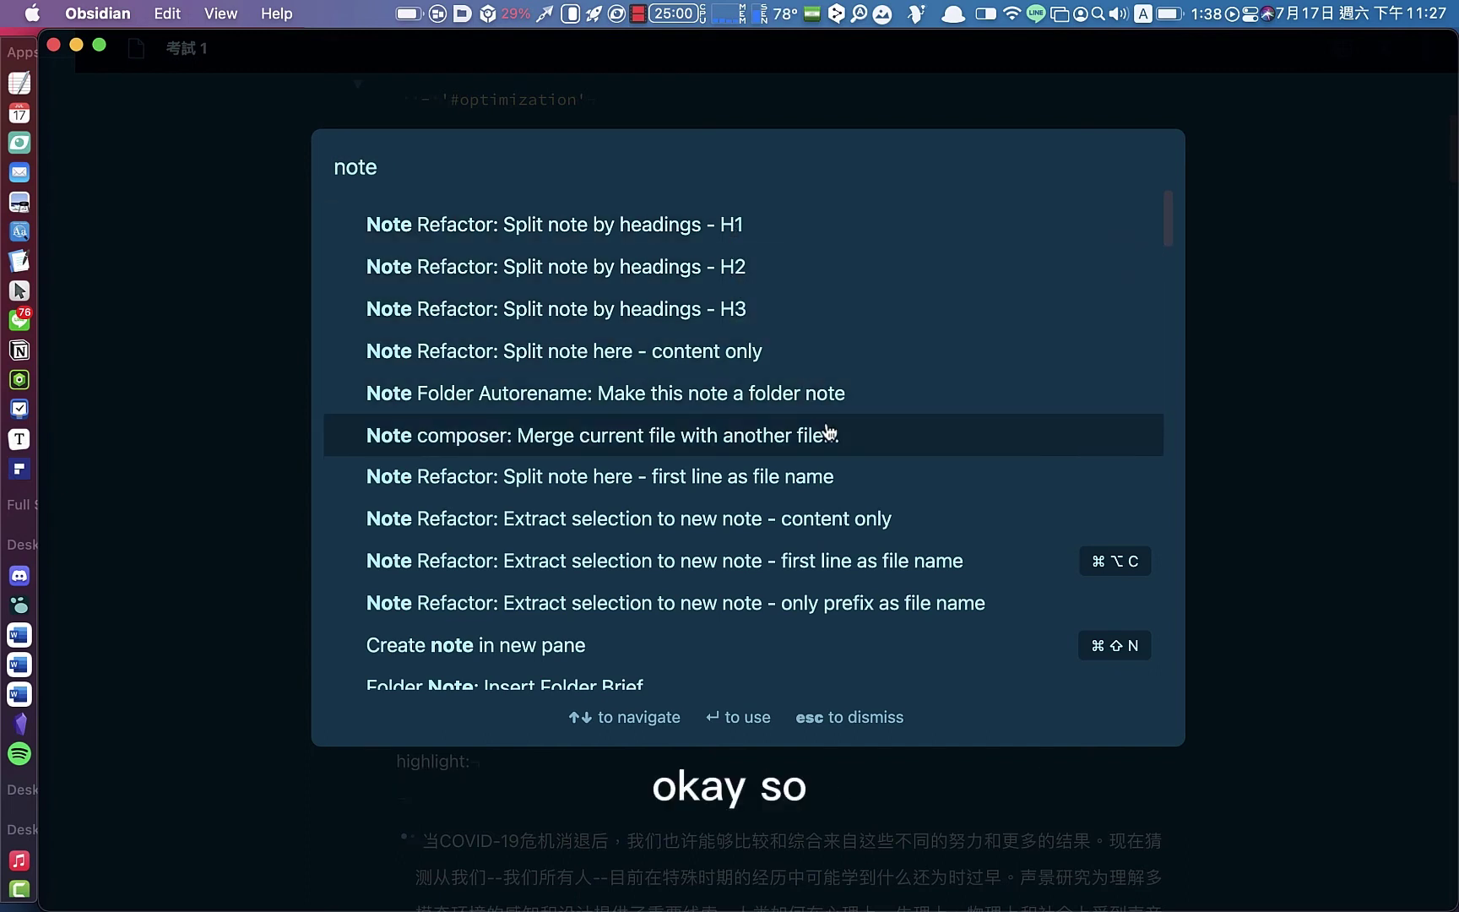
Step: Run 'Note Refactor: Split note by headings - H3' and reveal the new notes A–D in the sidebar
click(662, 314)
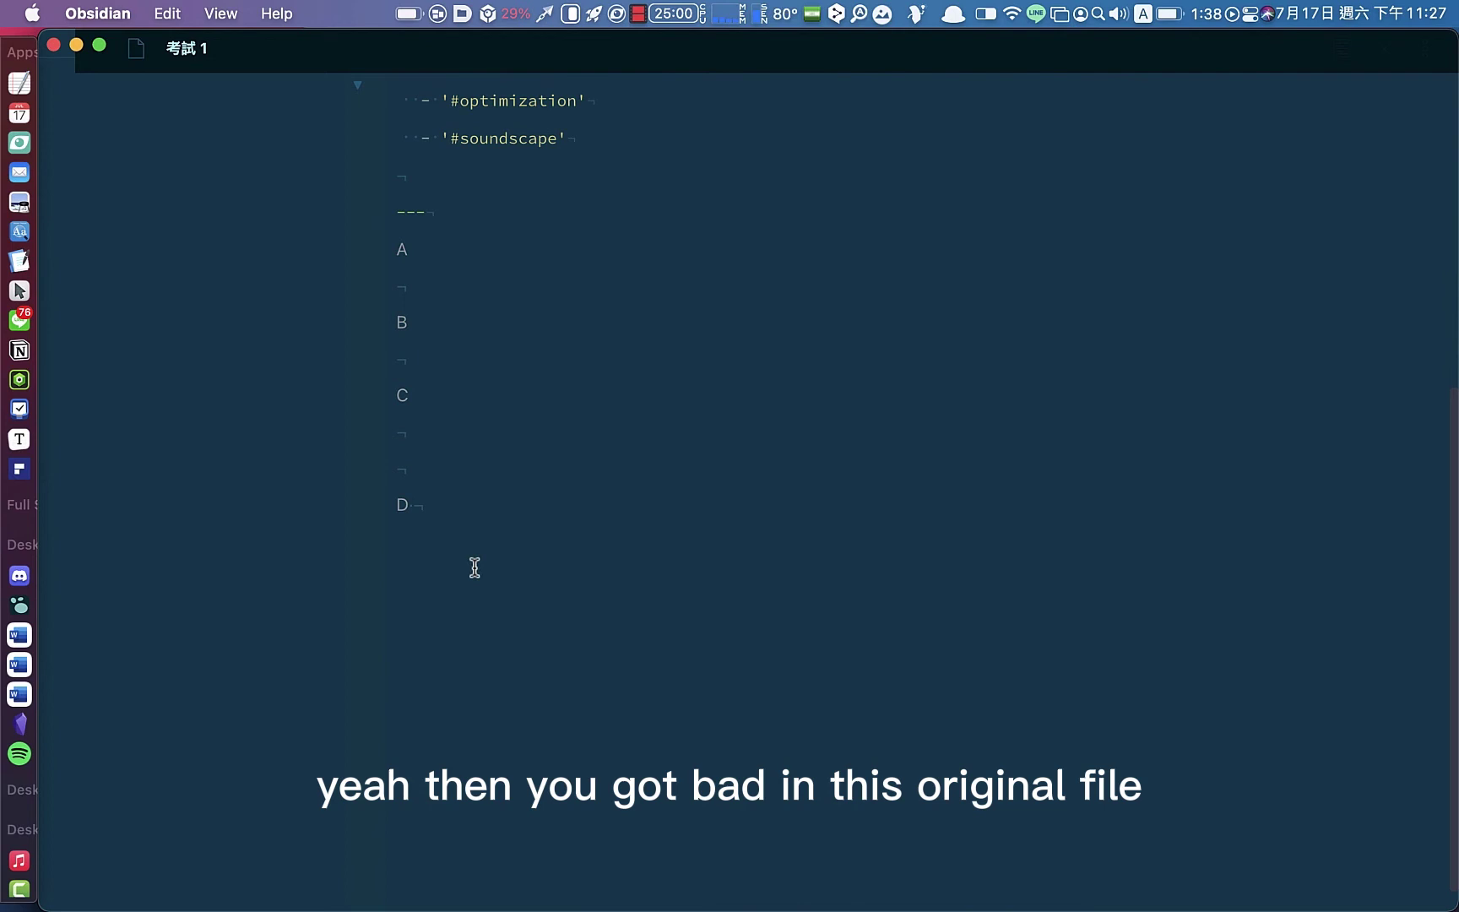
scroll(474, 567, up, 5)
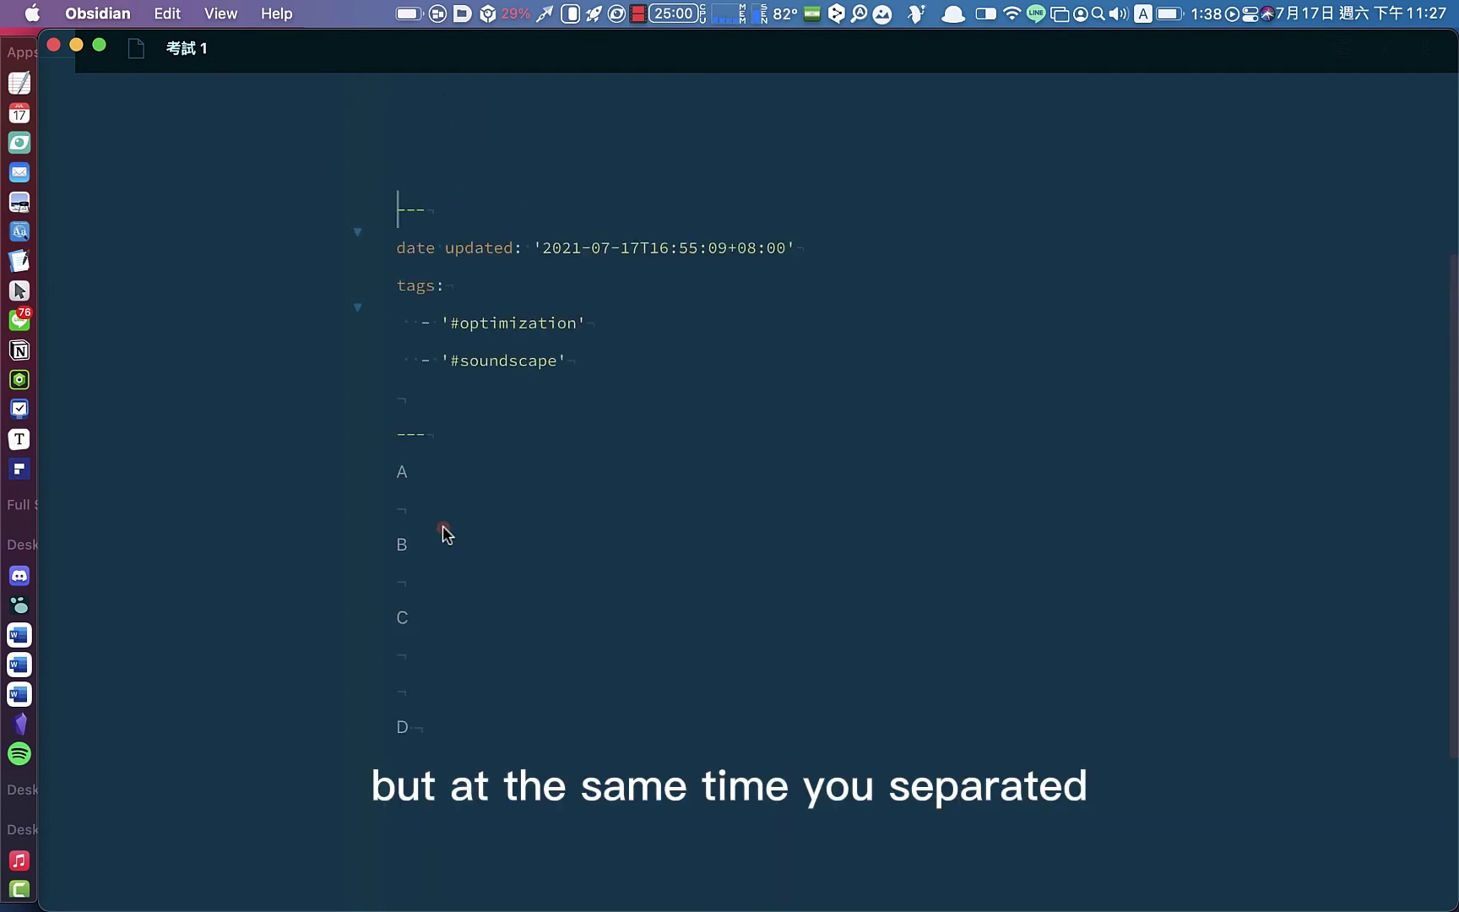
key(super+shift+f)
scroll(224, 543, down, 5)
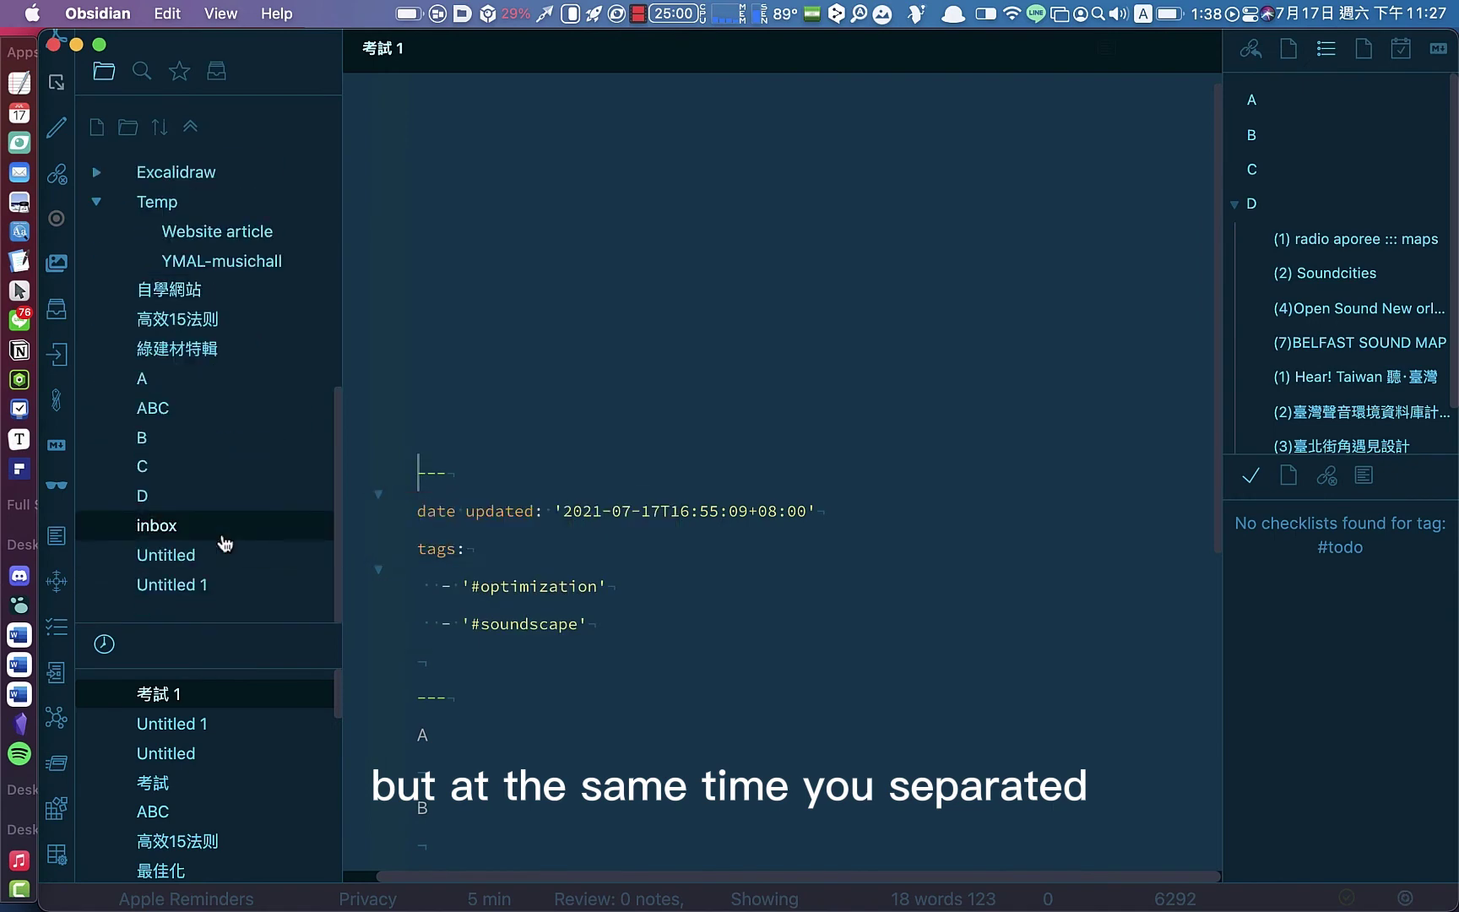
Step: Open notes A, ABC, B, C and D in turn from the file explorer
click(196, 389)
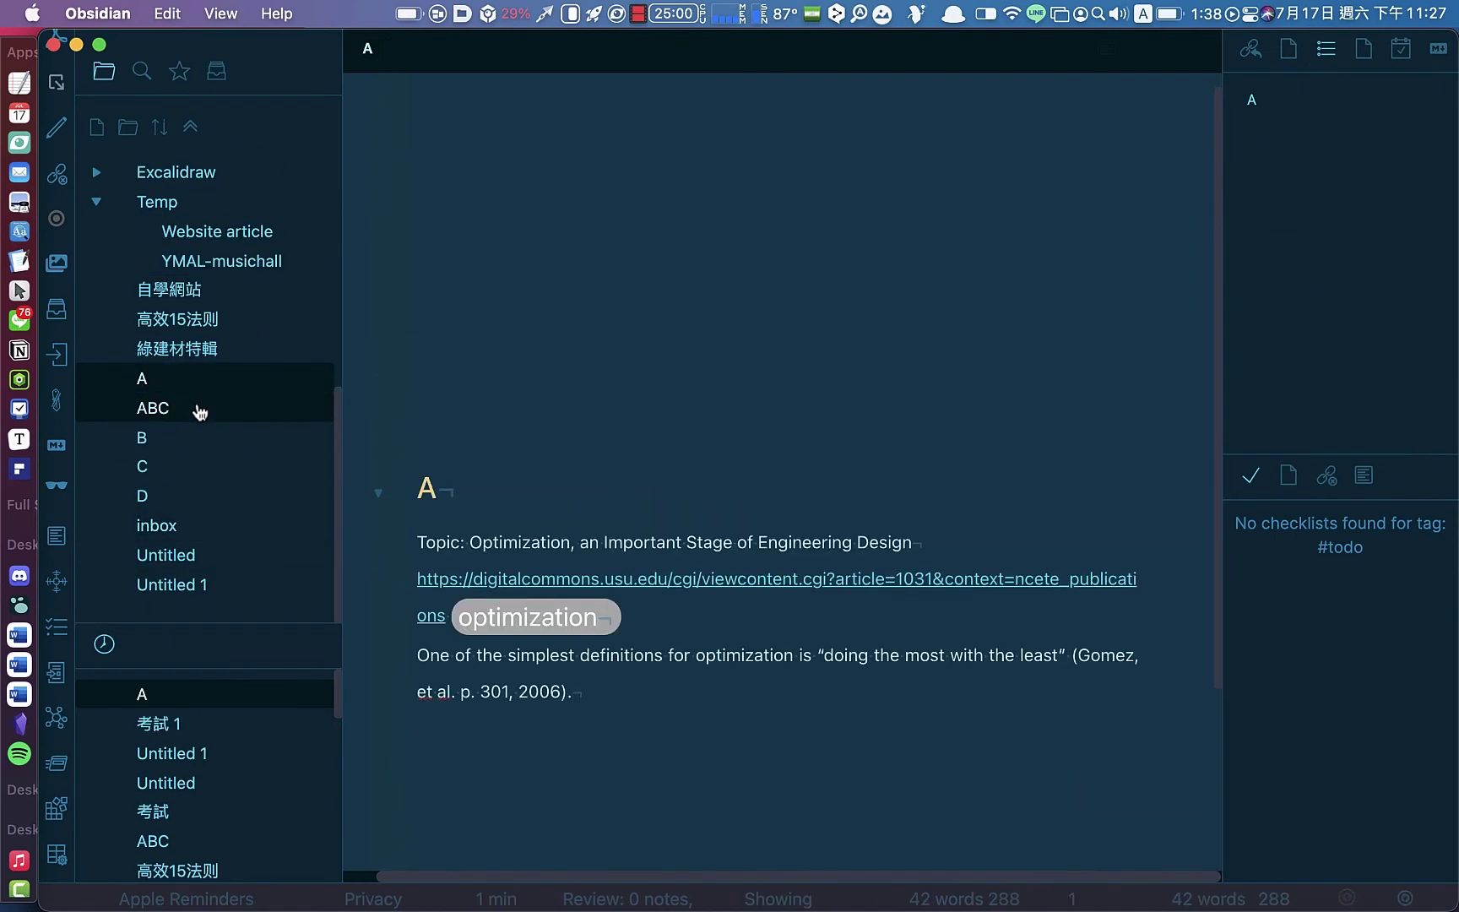
click(204, 418)
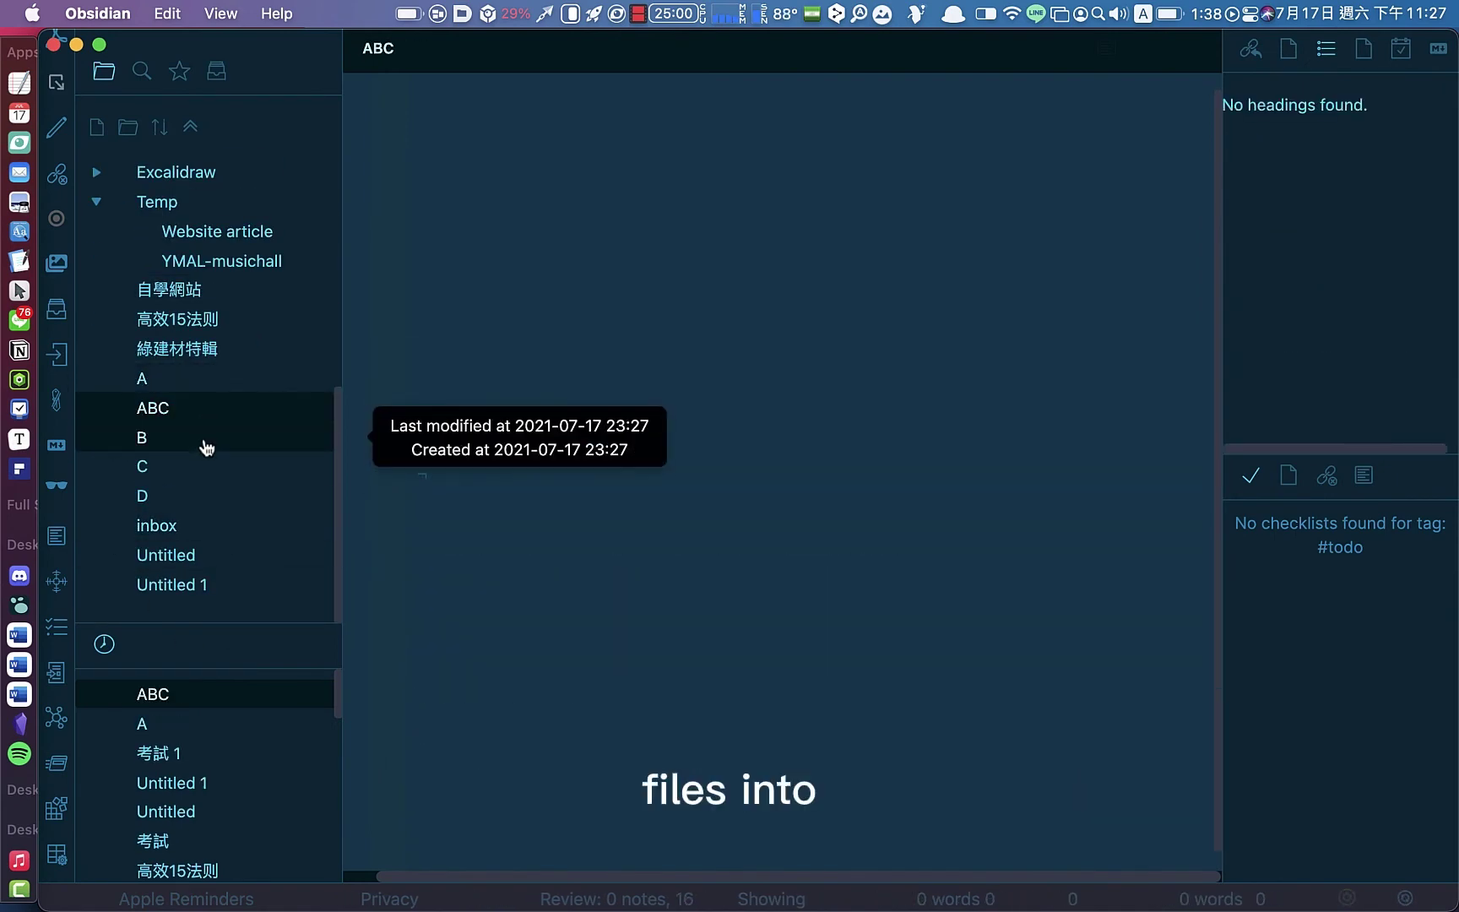
click(205, 437)
click(205, 467)
click(203, 496)
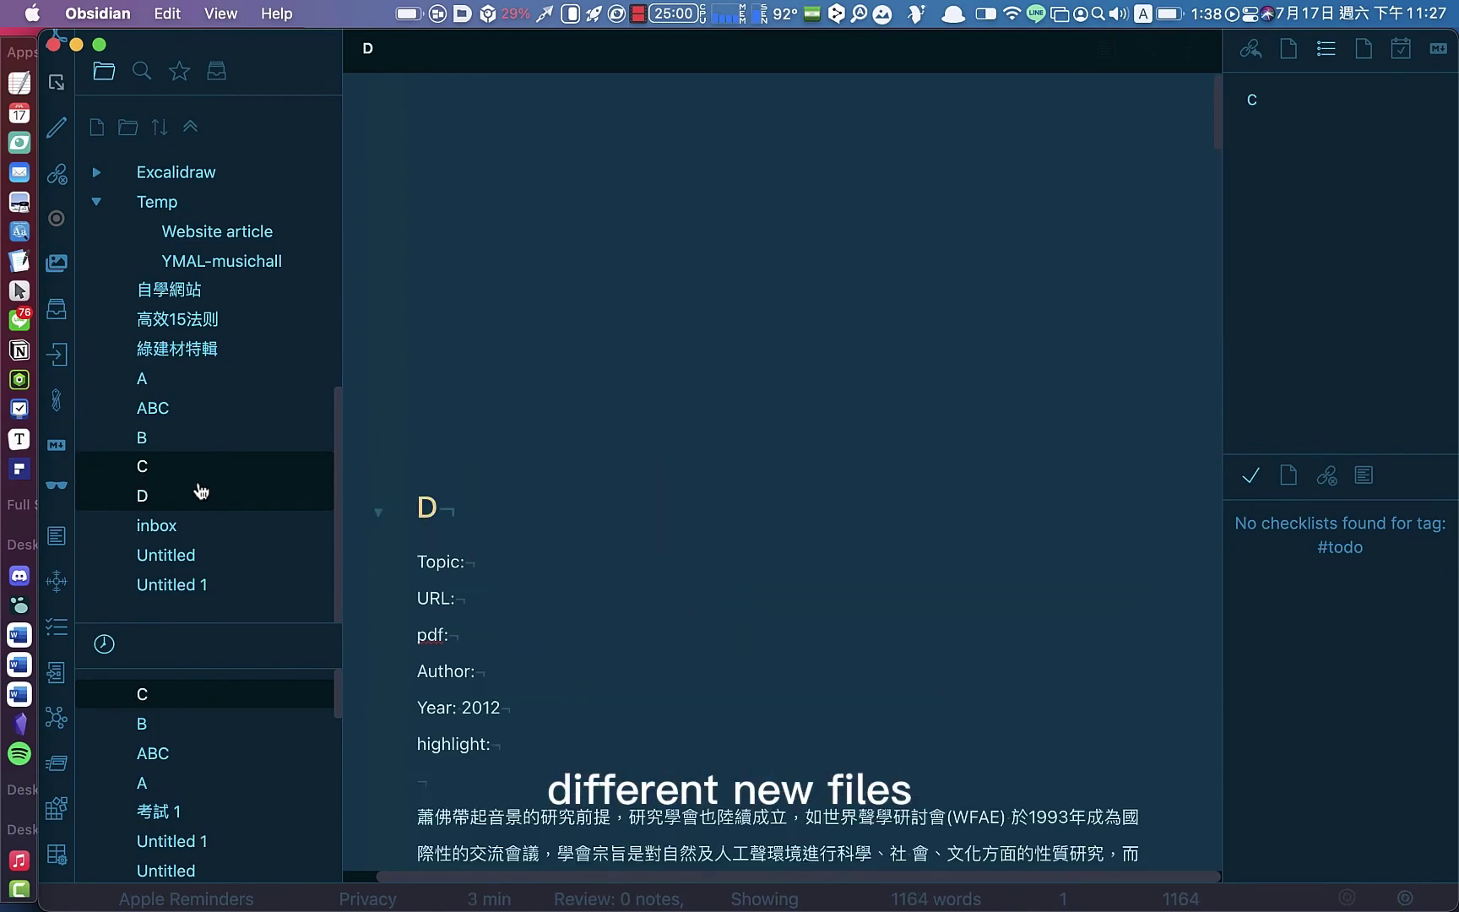
Step: Recheck notes C, B and A, then return to the original 考試 1
click(272, 466)
scroll(397, 473, down, 3)
scroll(422, 523, down, 10)
scroll(425, 528, down, 10)
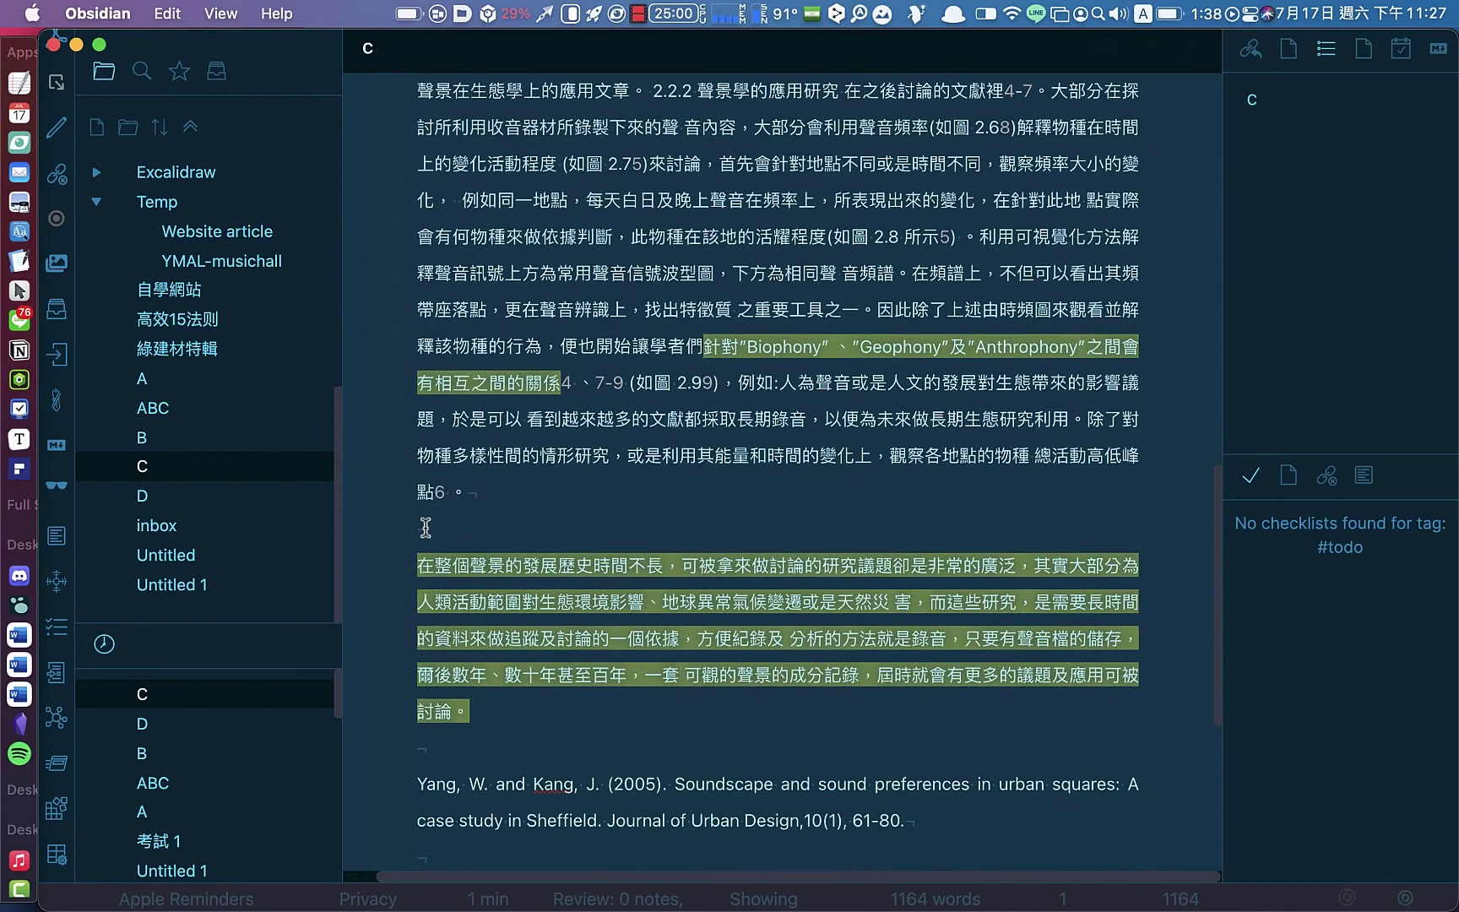
click(228, 431)
click(240, 380)
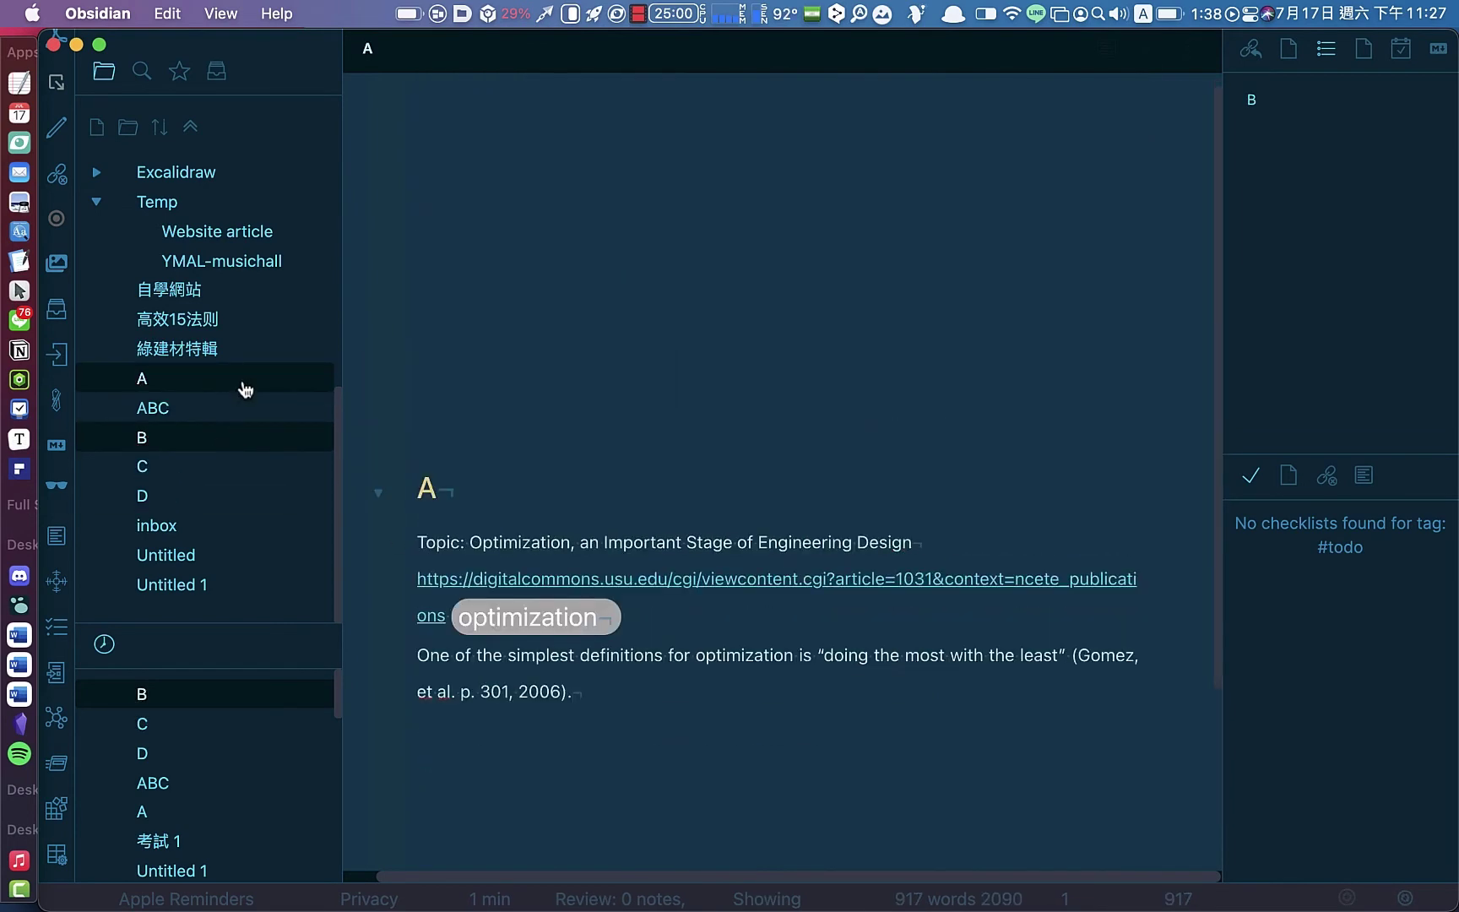
scroll(238, 450, up, 3)
scroll(238, 451, up, 5)
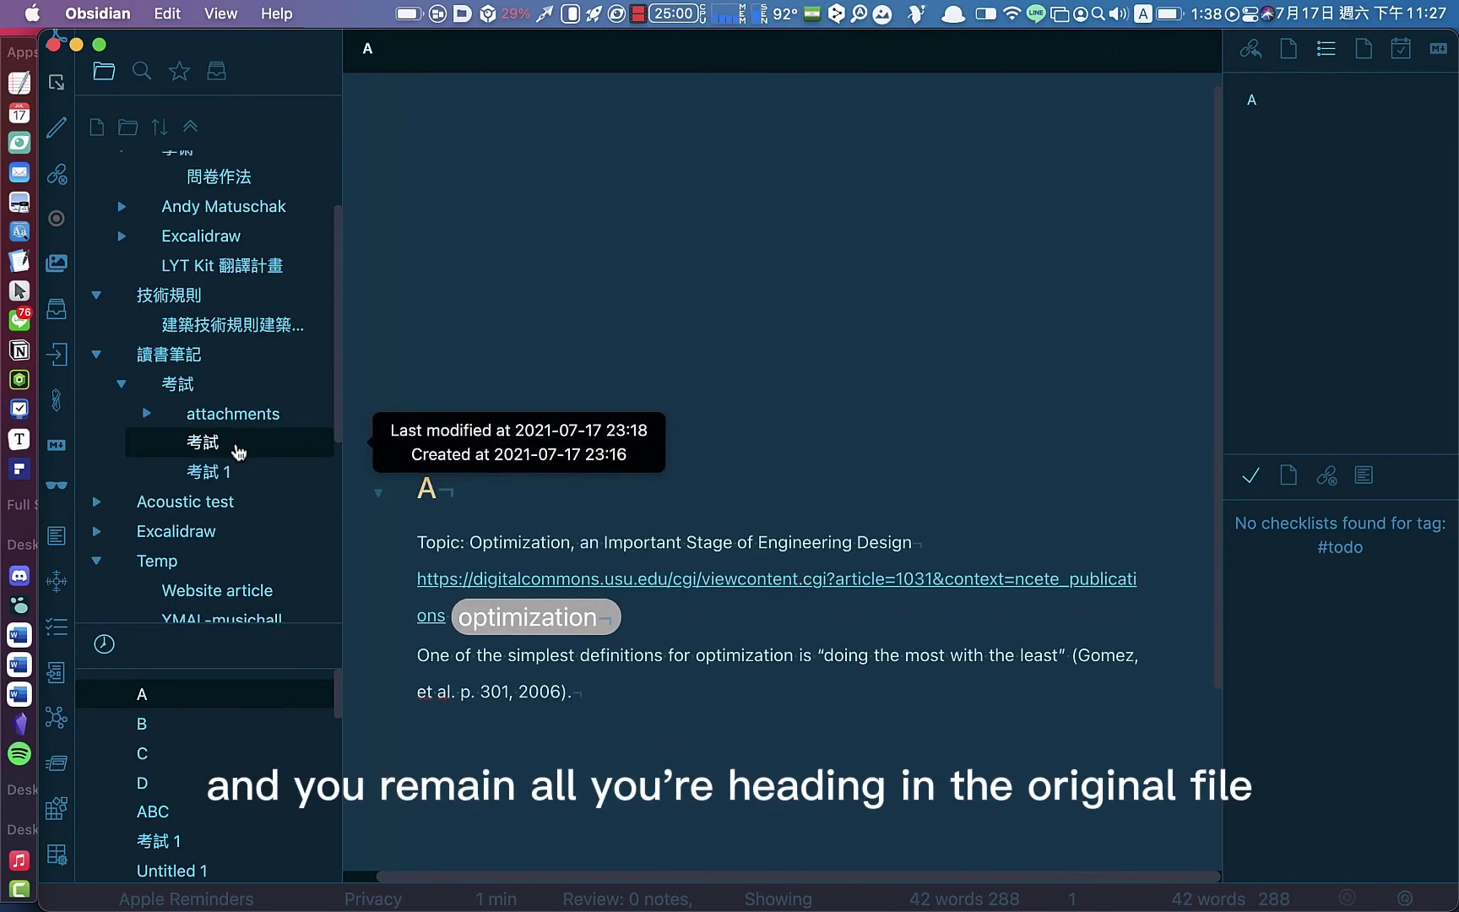
click(283, 473)
Step: Hide the sidebars and delete the blank line above heading D in 考試 1
scroll(664, 400, up, 5)
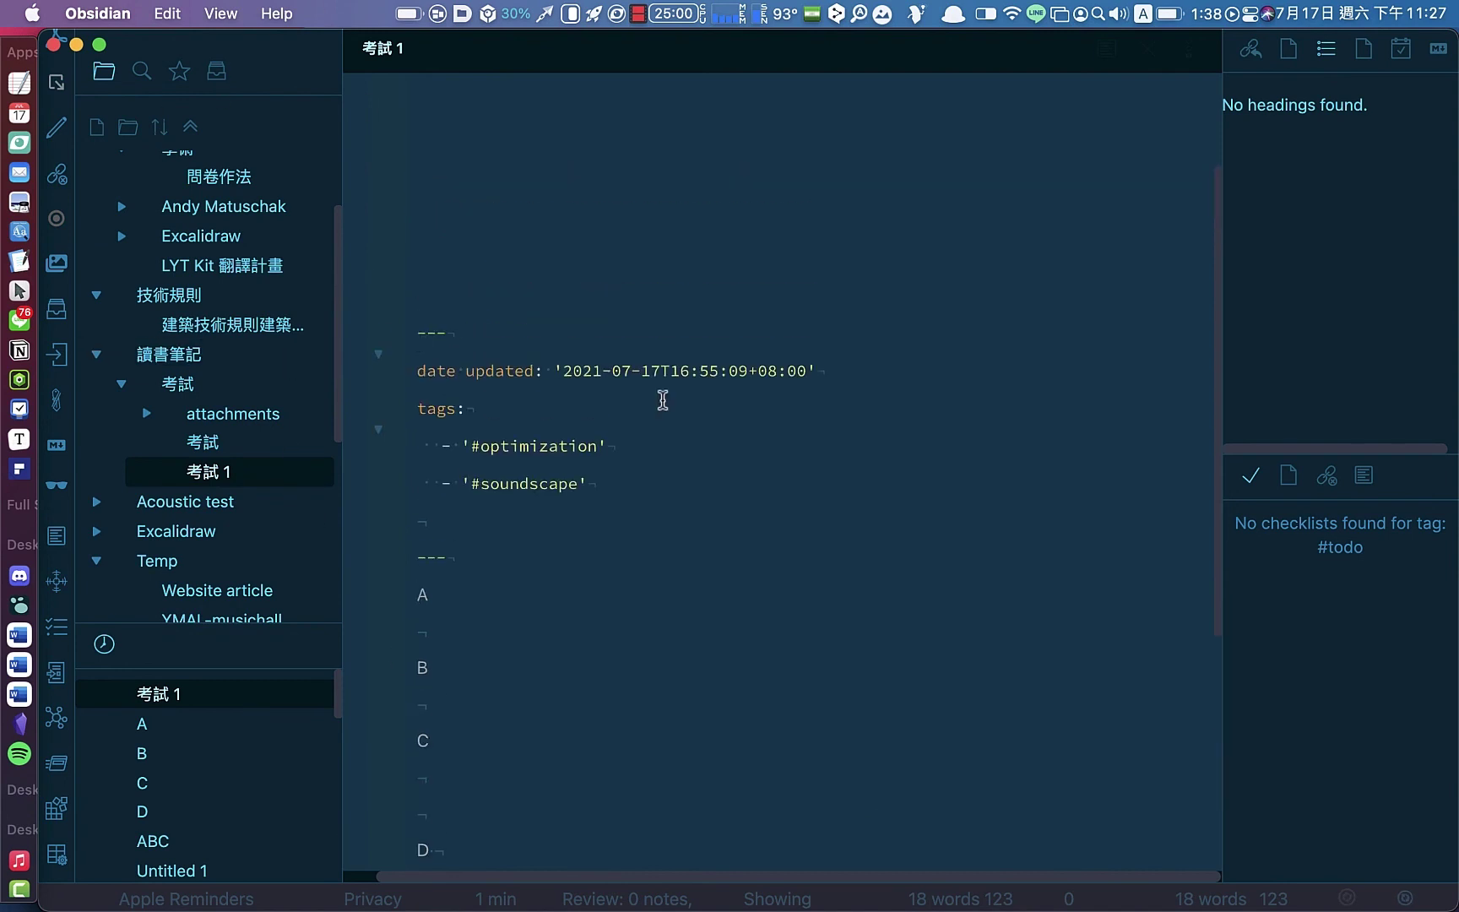
key(super+shift+f)
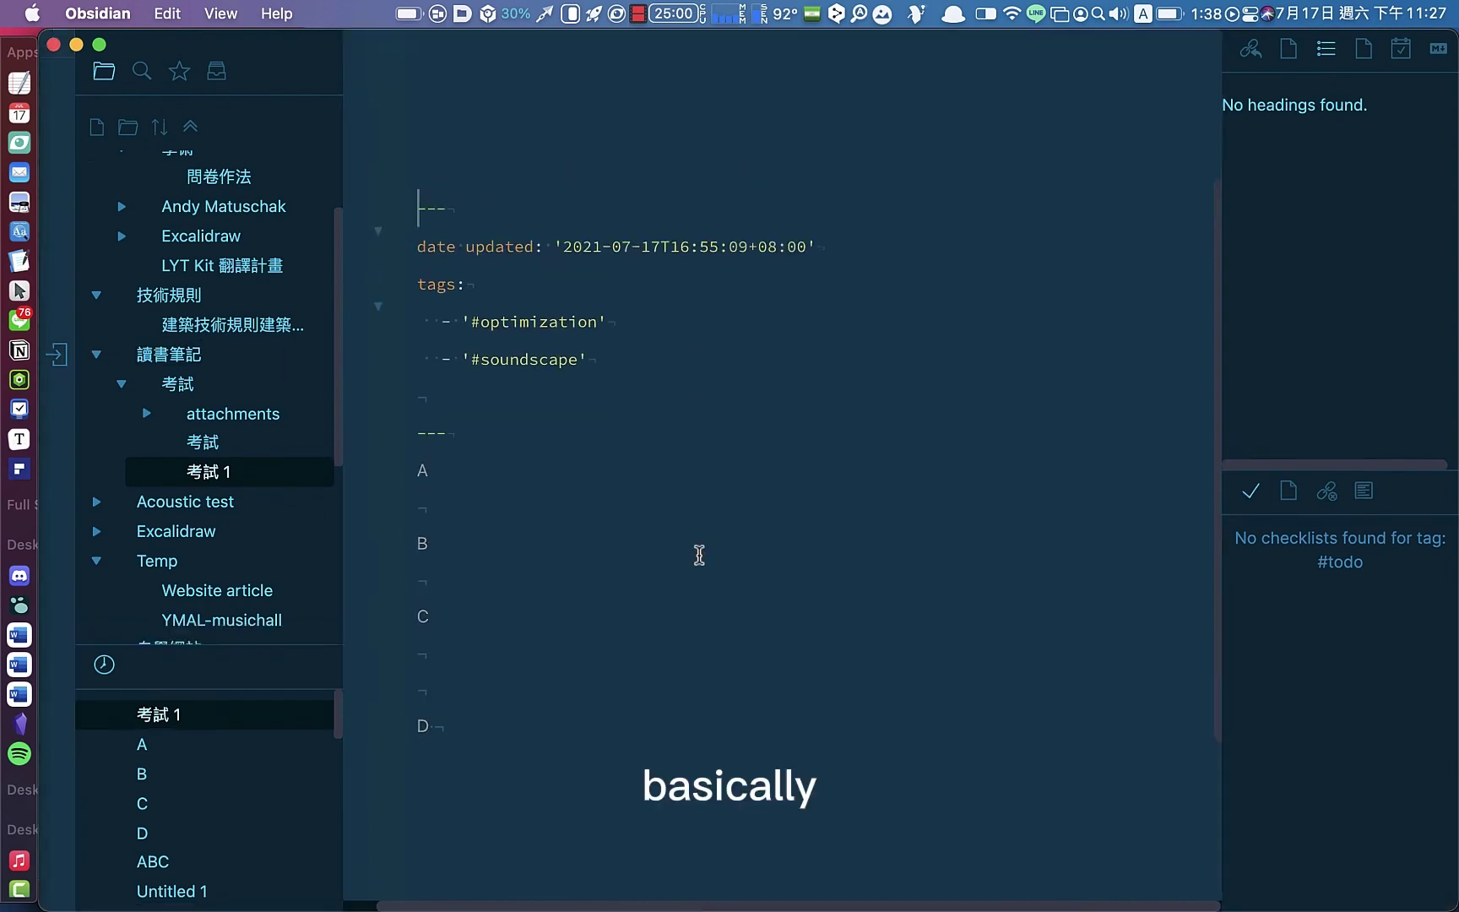
scroll(699, 555, down, 2)
scroll(698, 554, down, 3)
scroll(698, 554, down, 2)
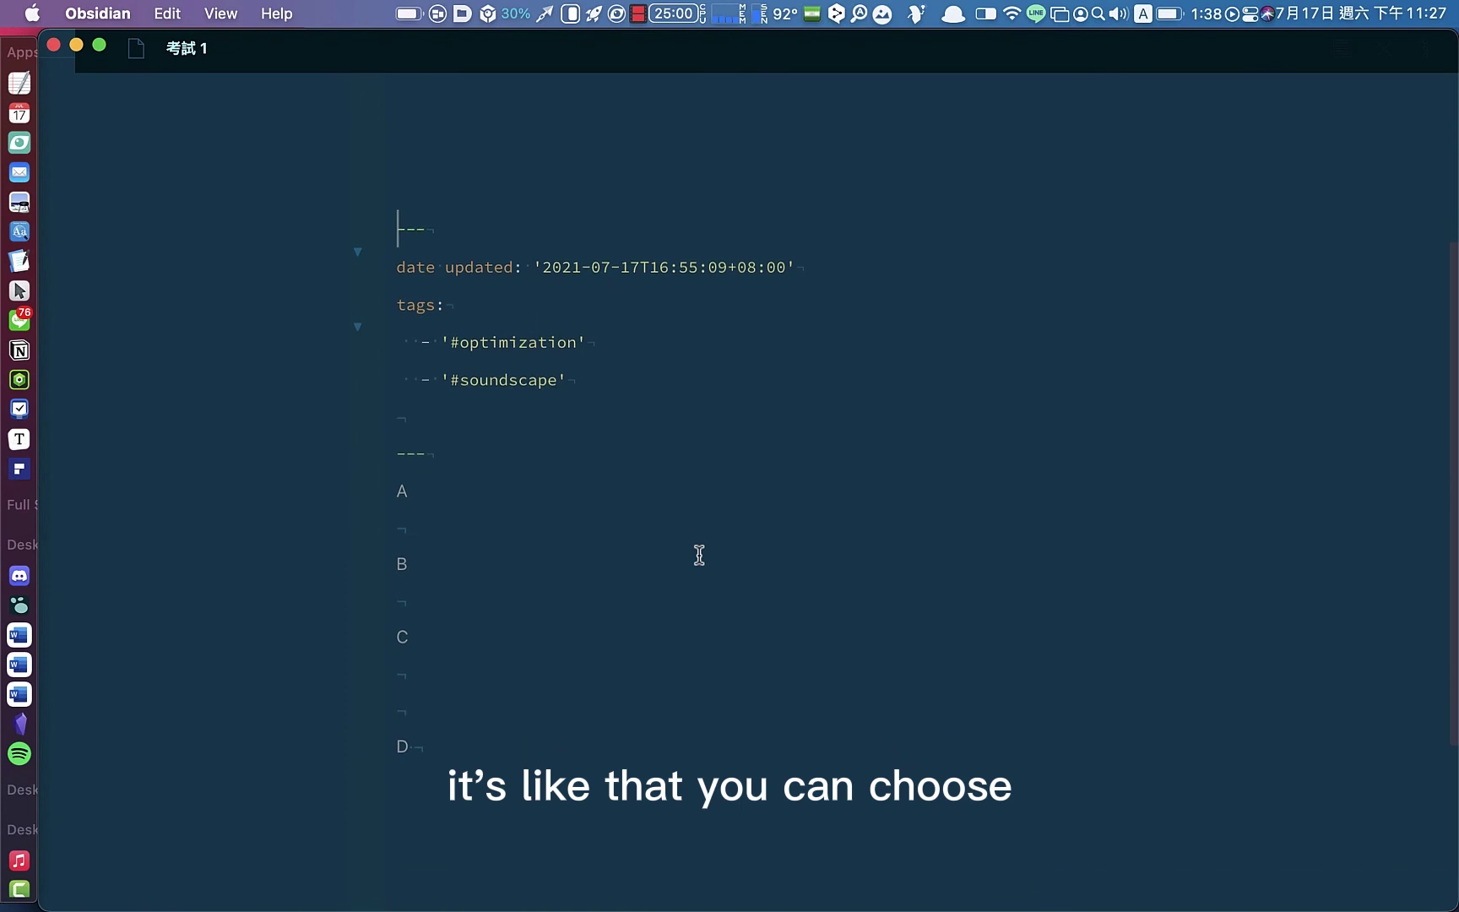
click(512, 689)
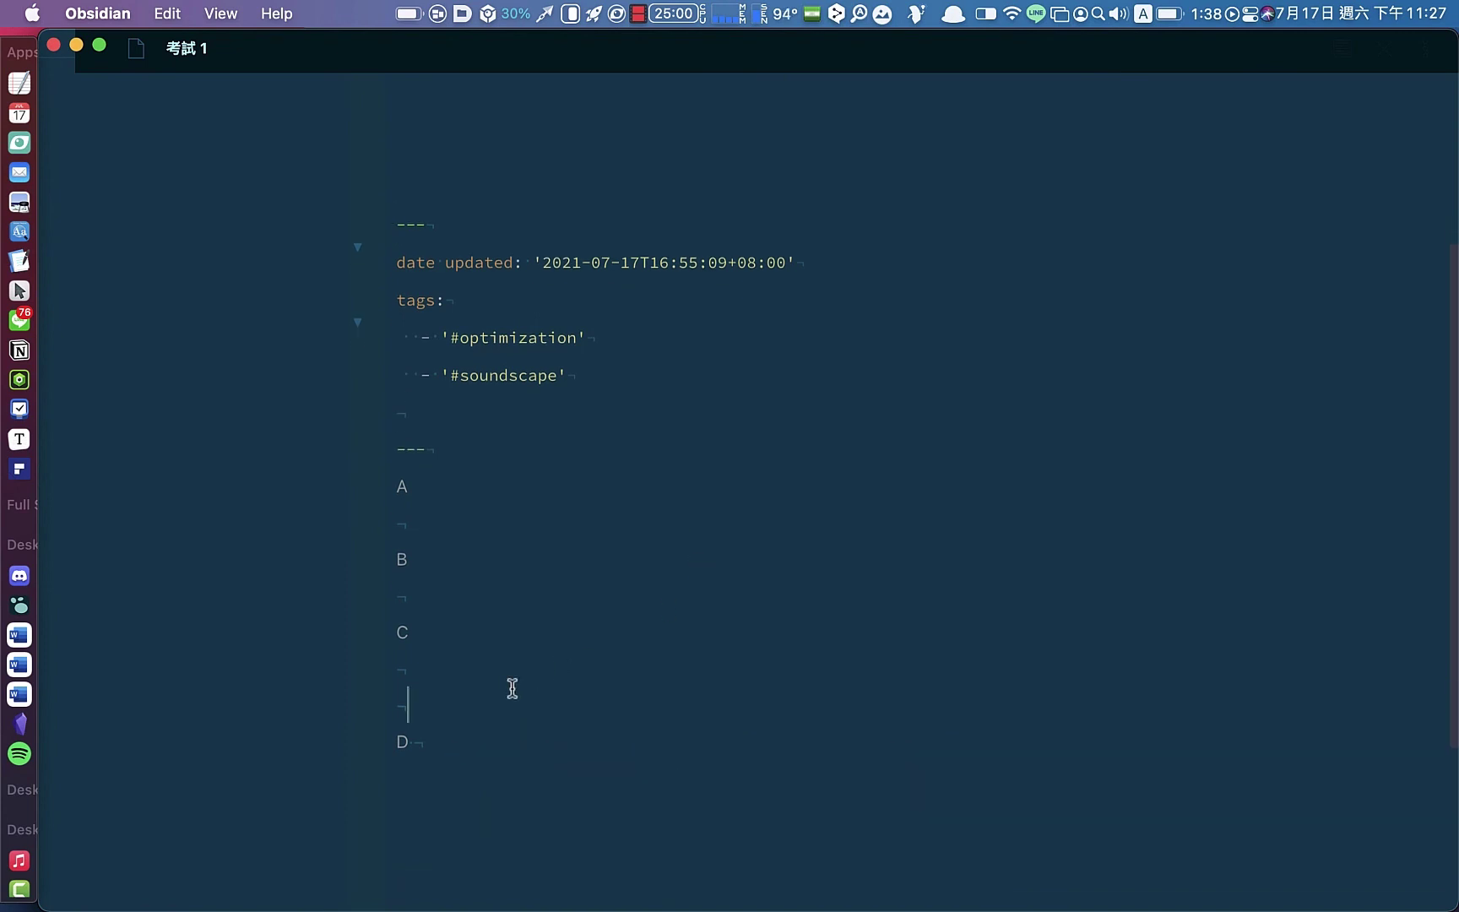
key(BackSpace)
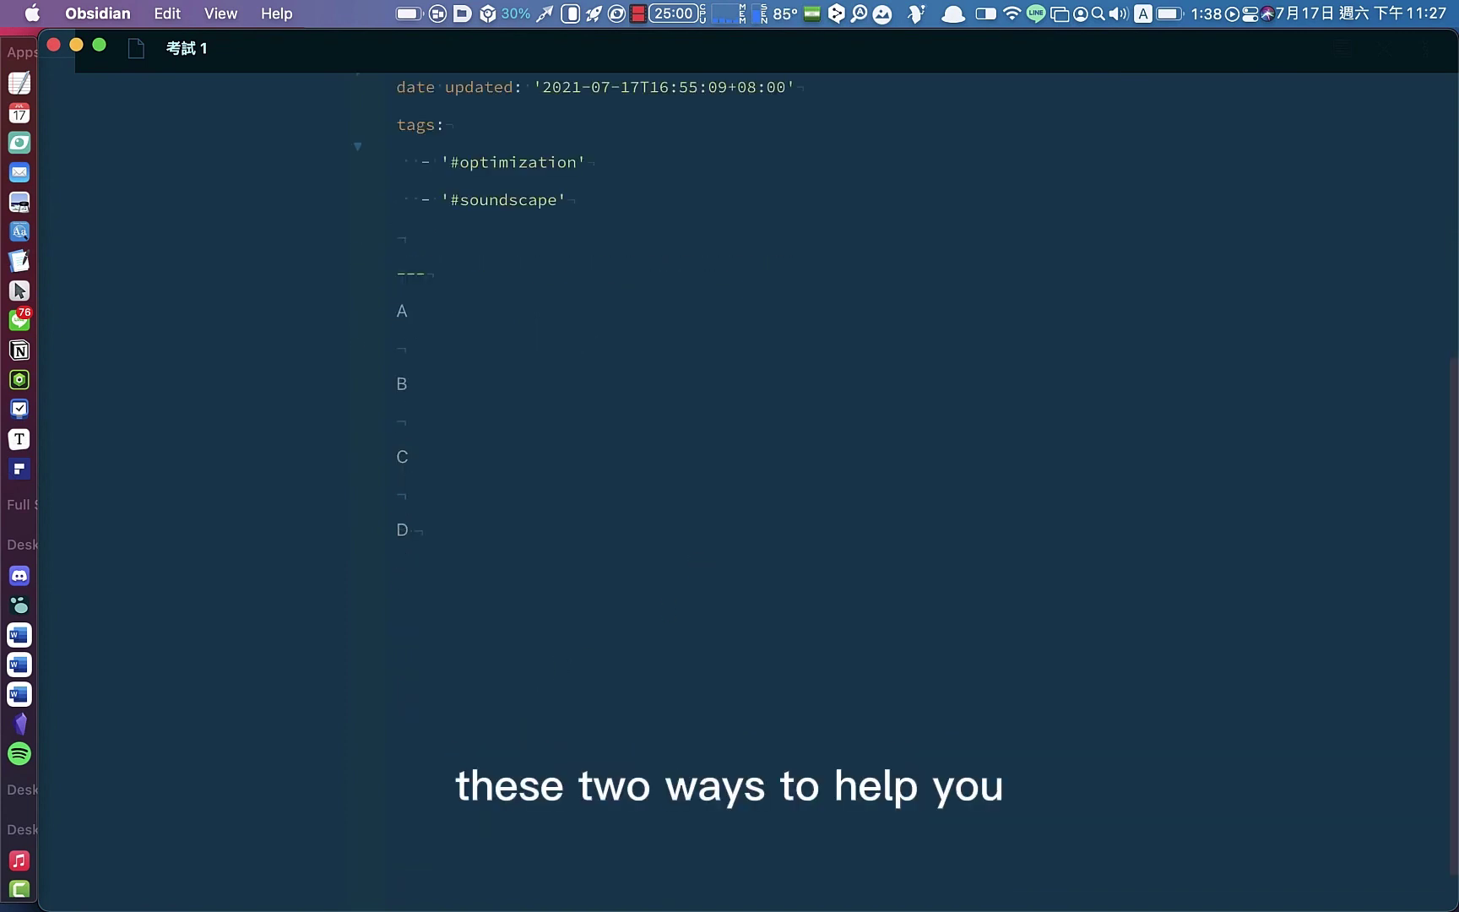